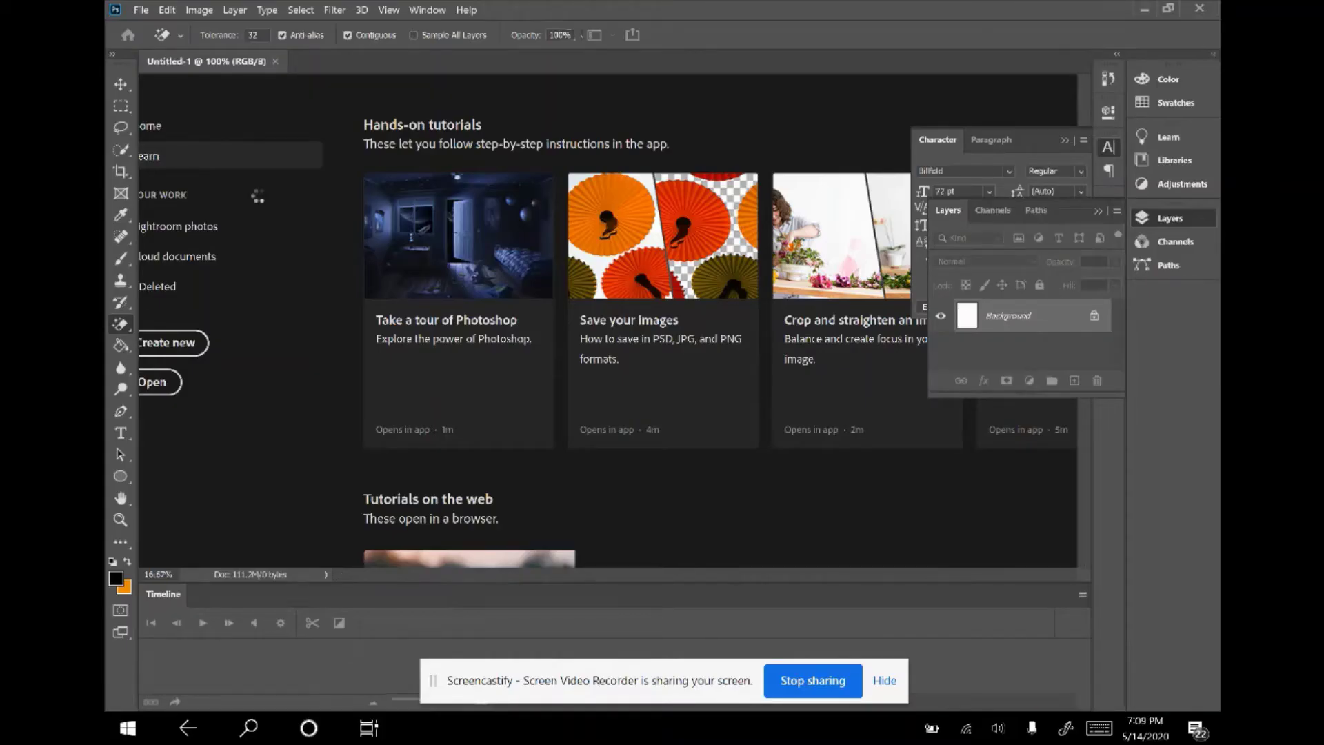
Dismiss the Home screen to reveal the blank Untitled-1 document
key(Escape)
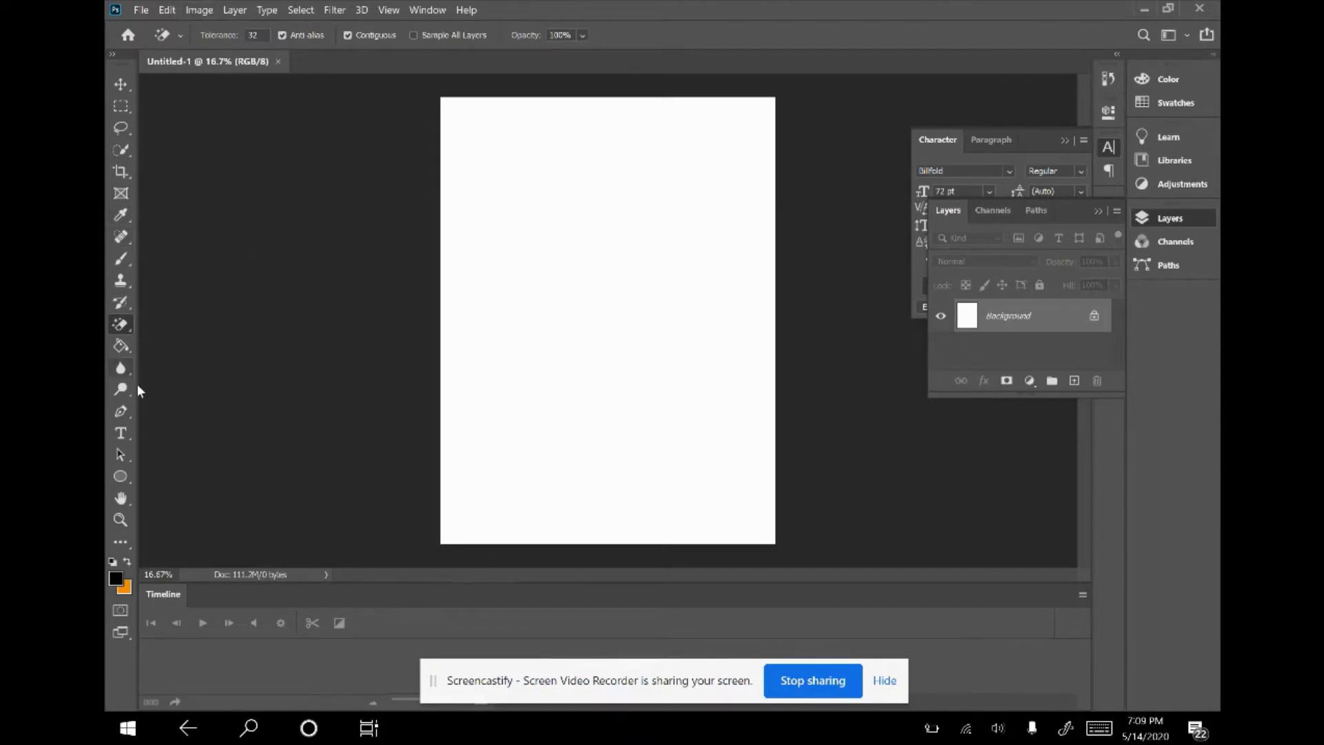
Type 'Waggoner' on the canvas in the Bilfold script font
click(122, 432)
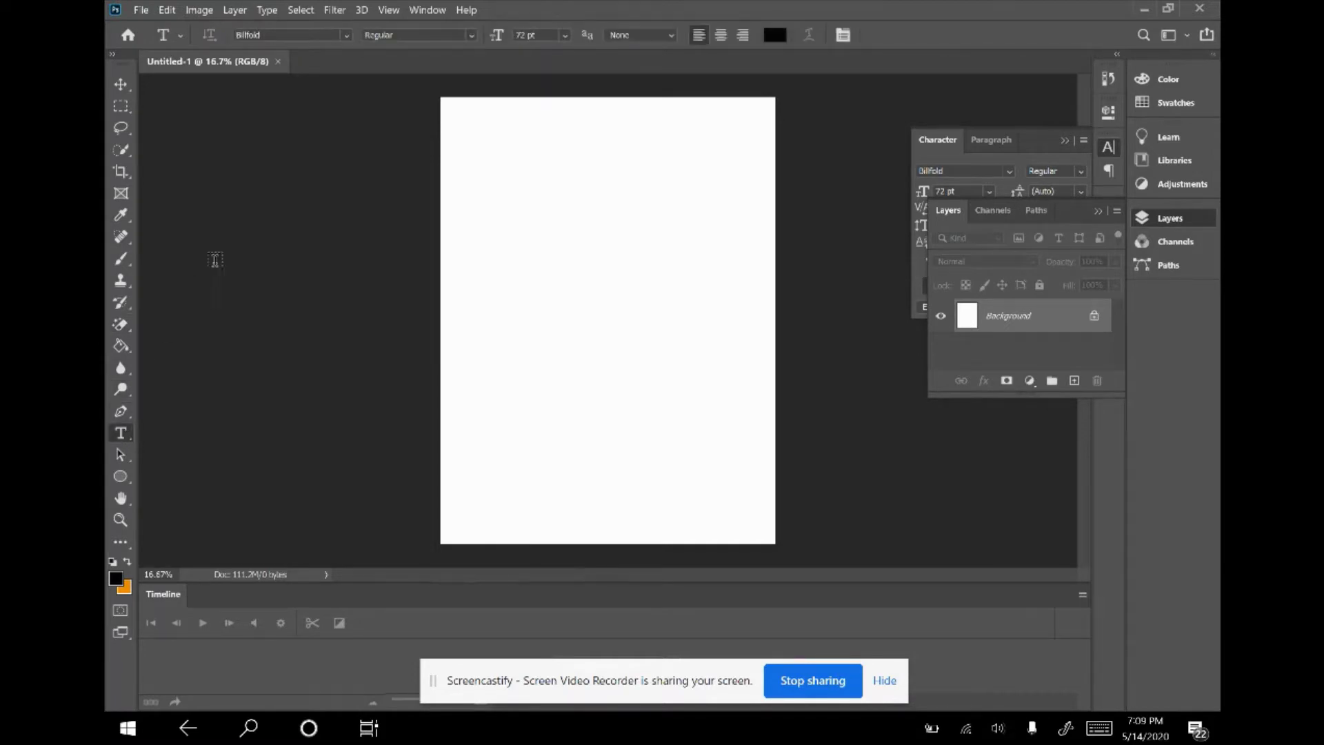
click(344, 36)
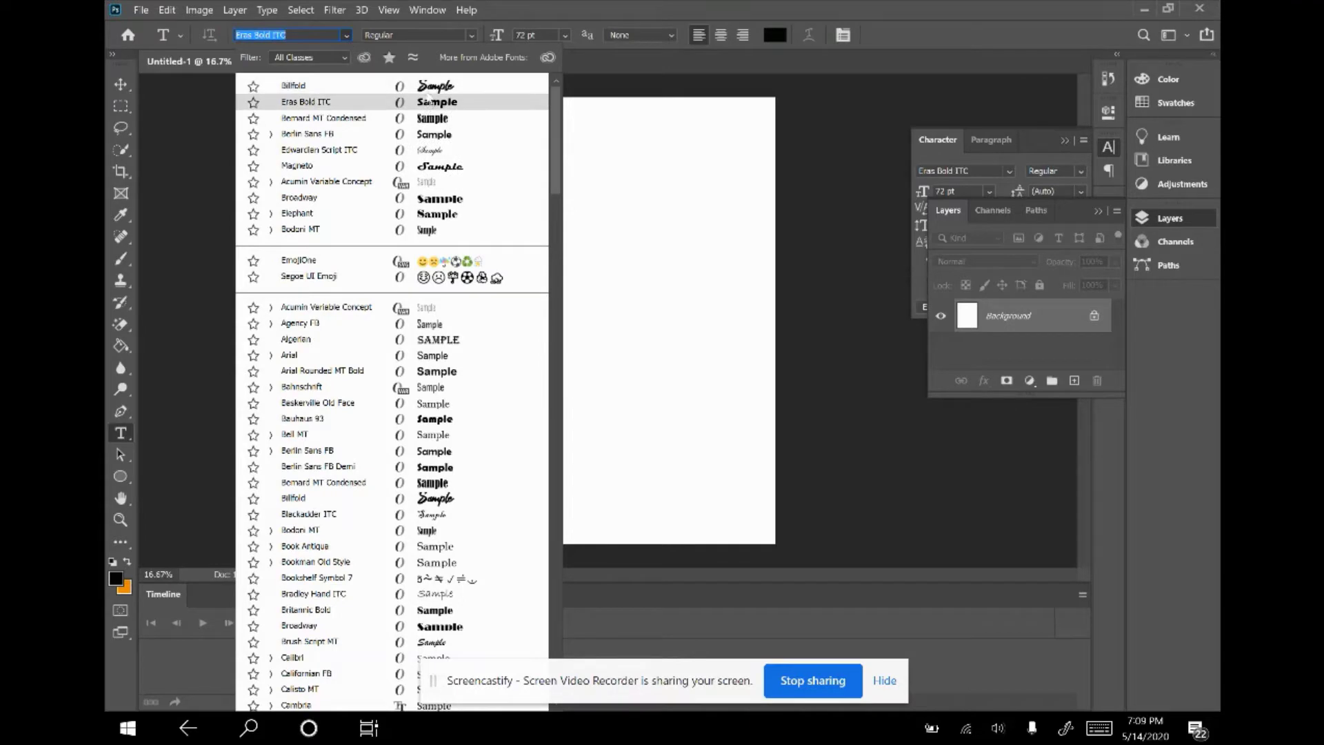
click(426, 86)
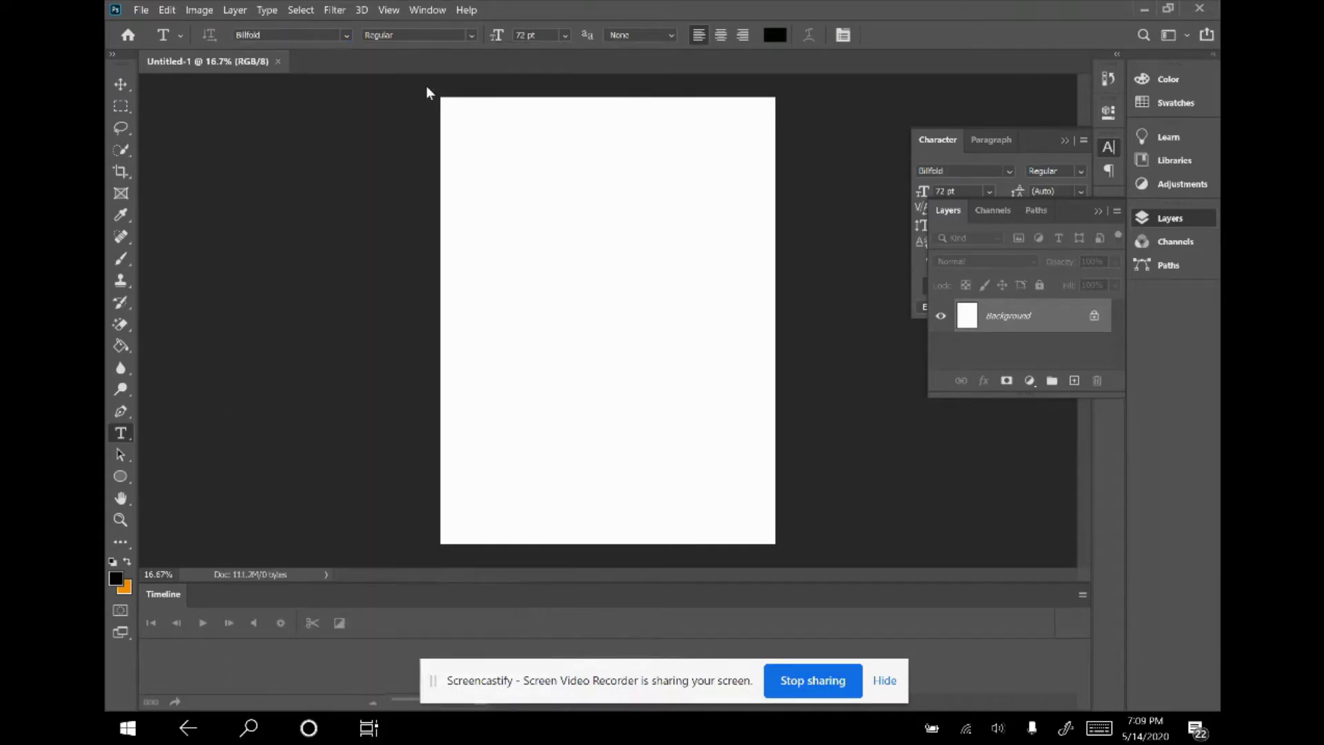
click(522, 287)
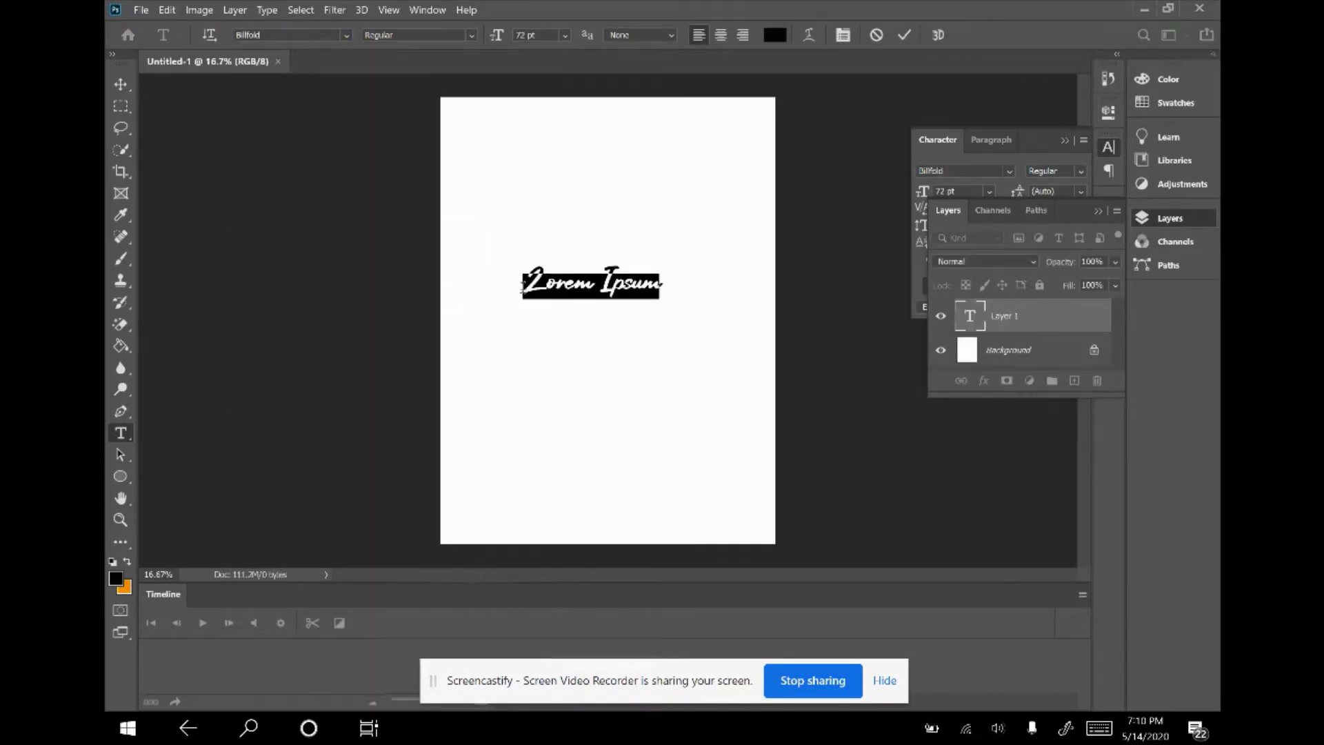
key(BackSpace)
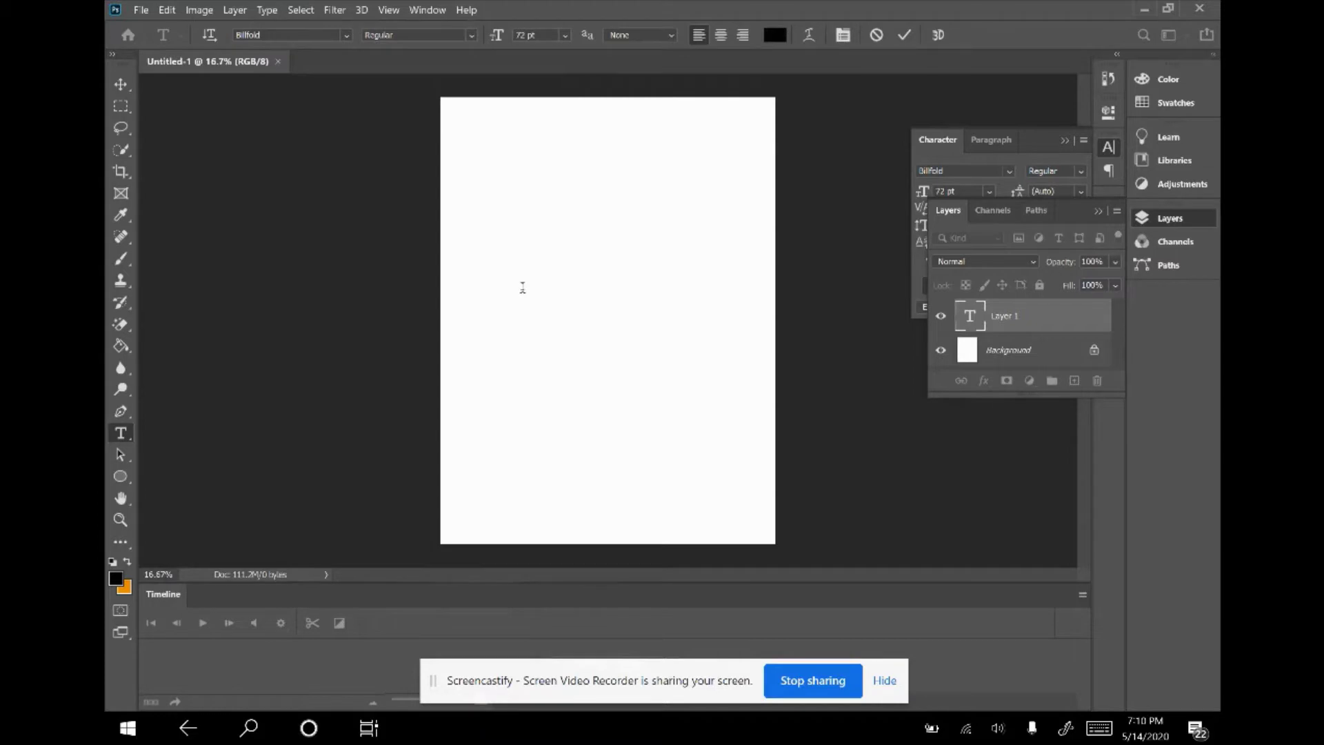
text(Waggoner)
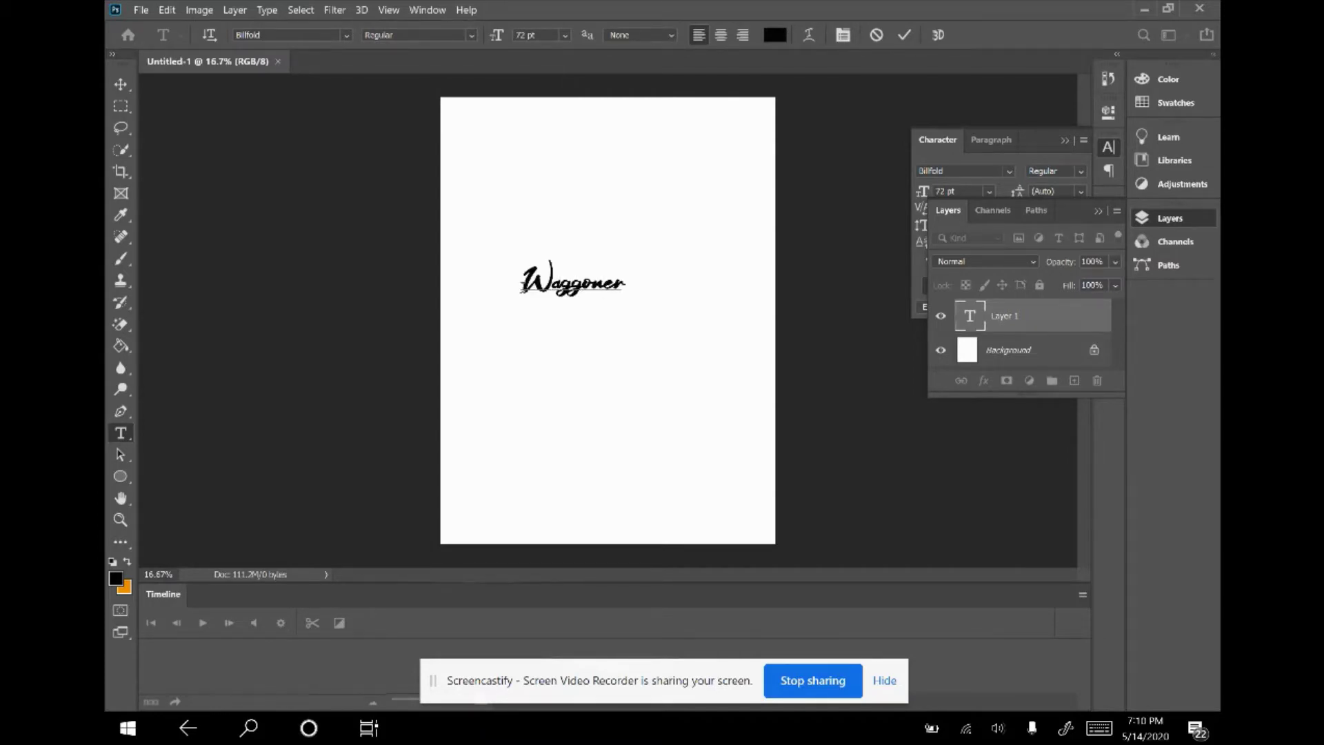
Free-transform the Waggoner text larger, to about 312 pt
key(ctrl+t)
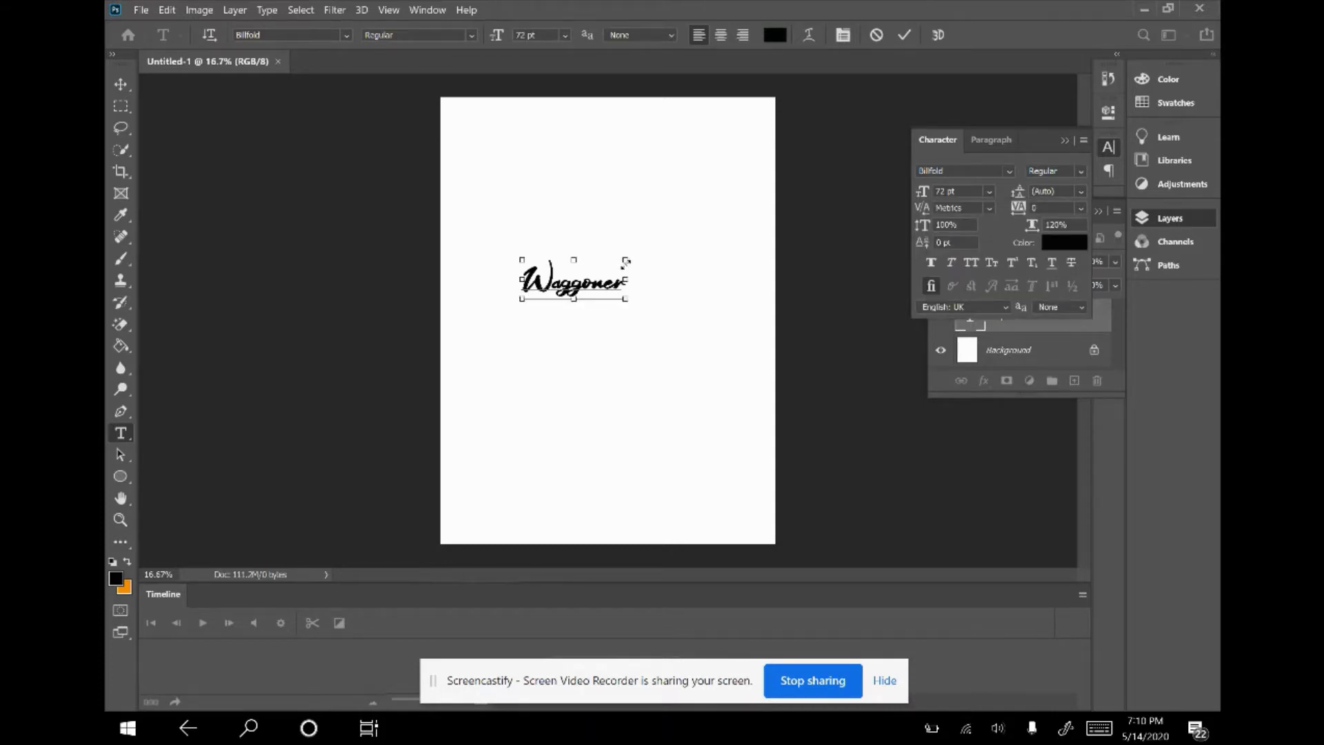
drag(627, 260, 731, 178)
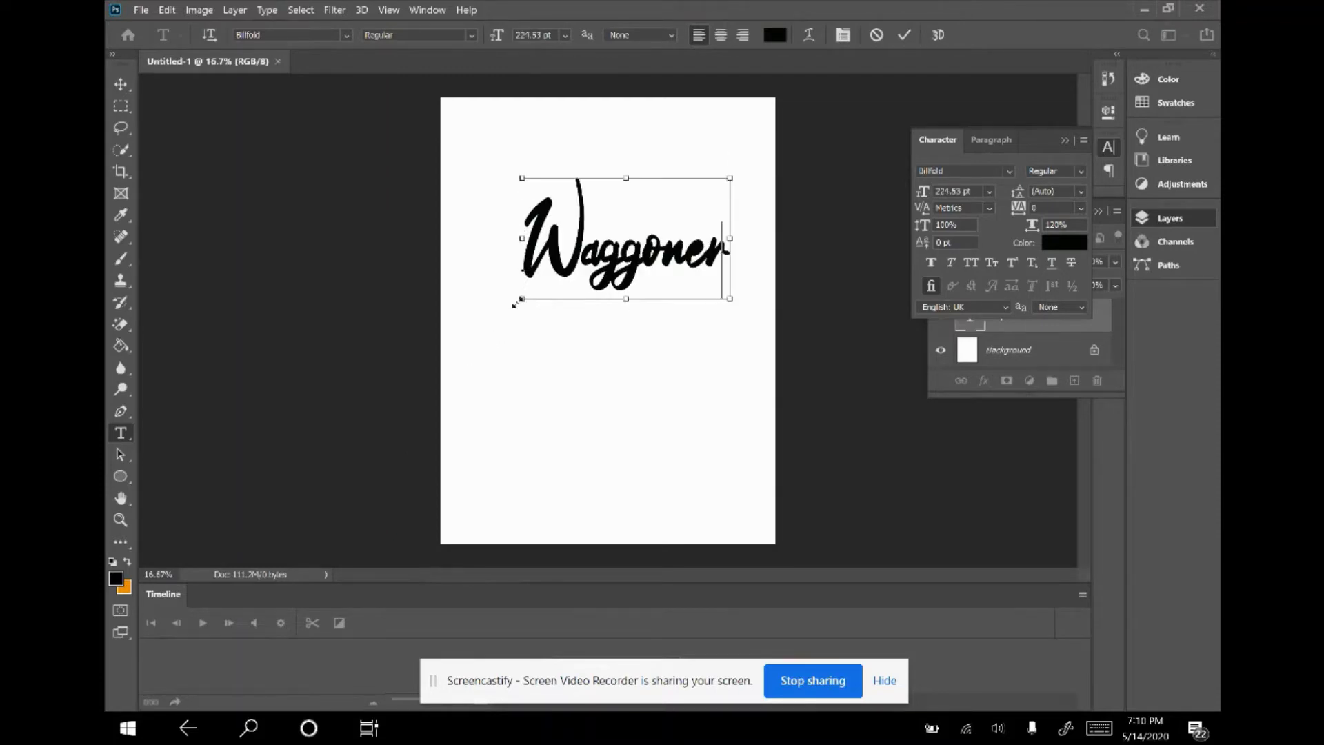
drag(516, 304, 480, 345)
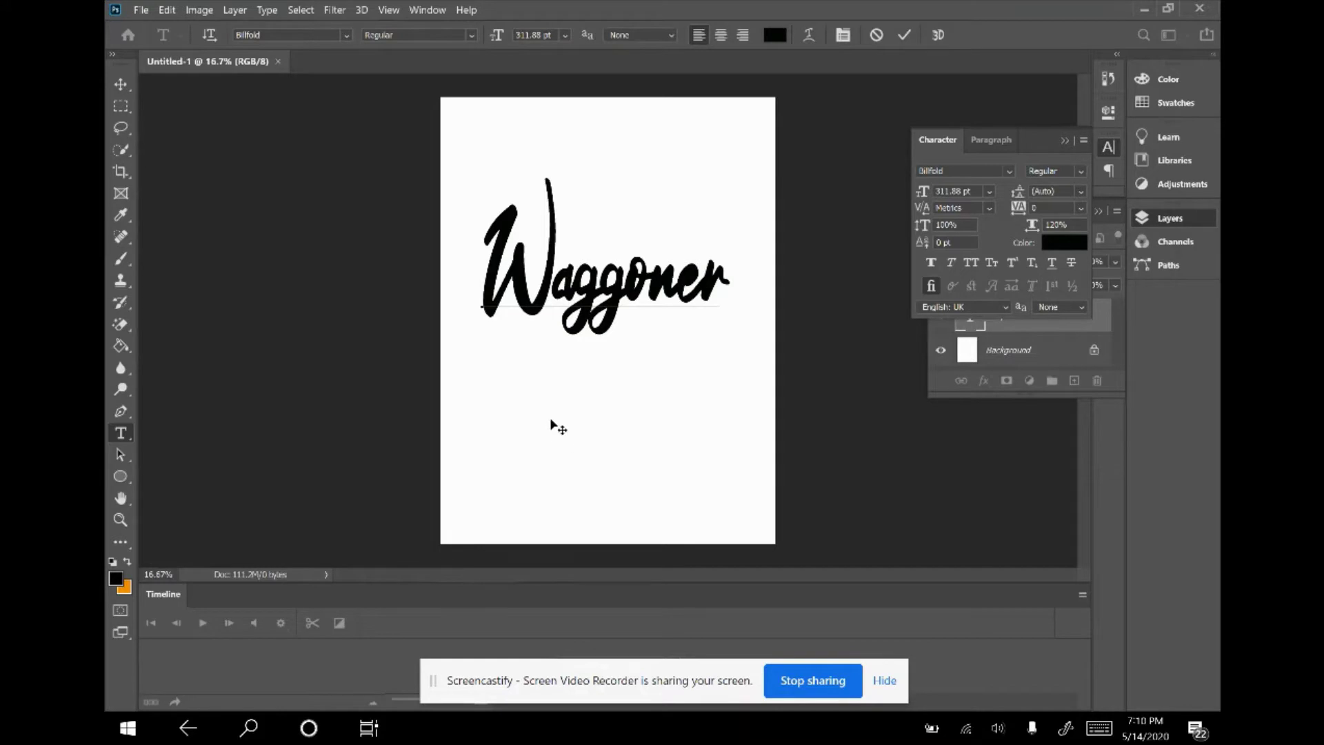
Commit the Waggoner text so it becomes its own layer named Waggoner
click(140, 10)
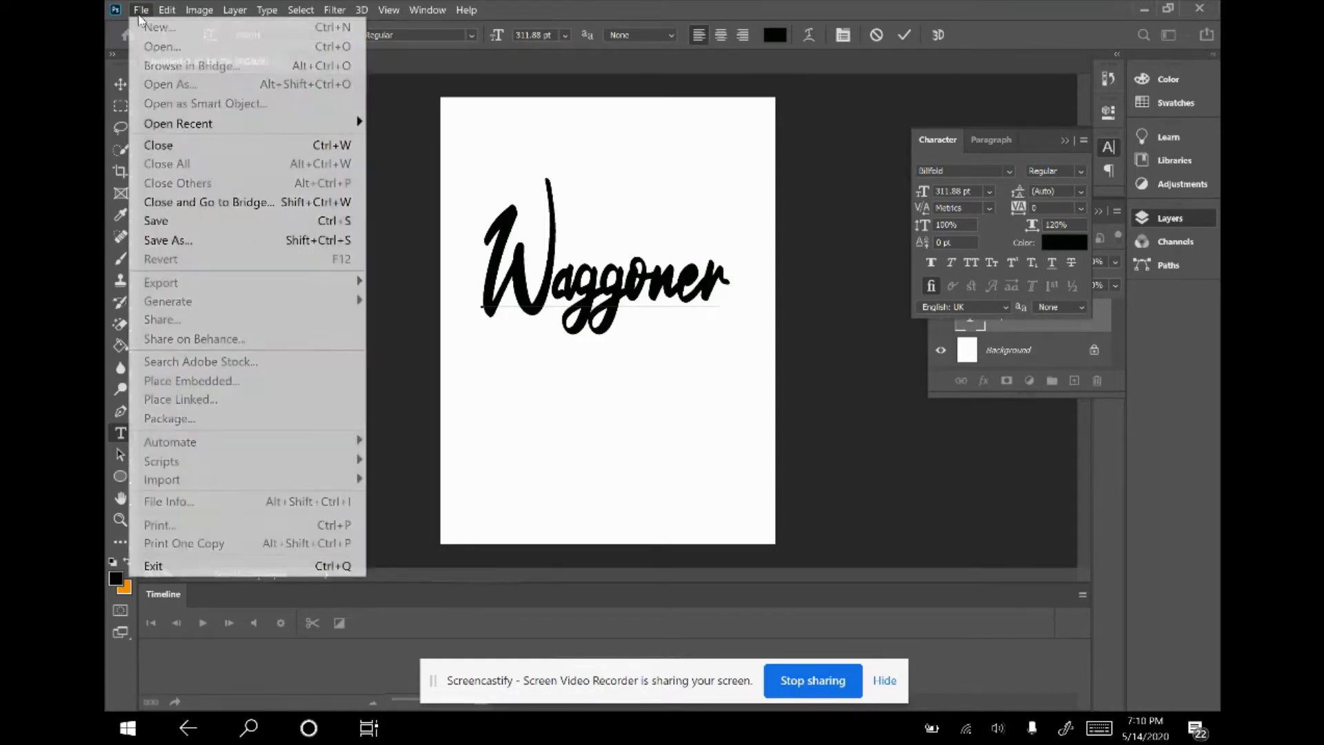
click(580, 154)
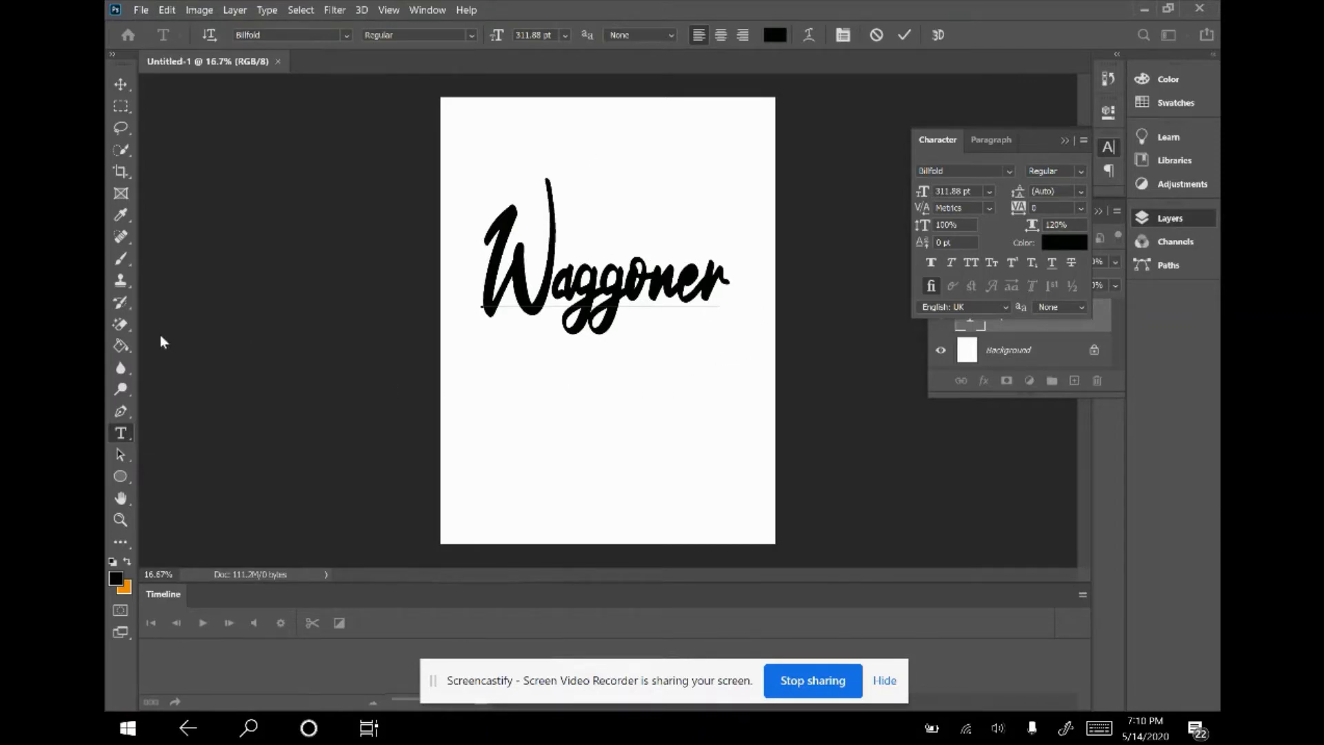
click(125, 327)
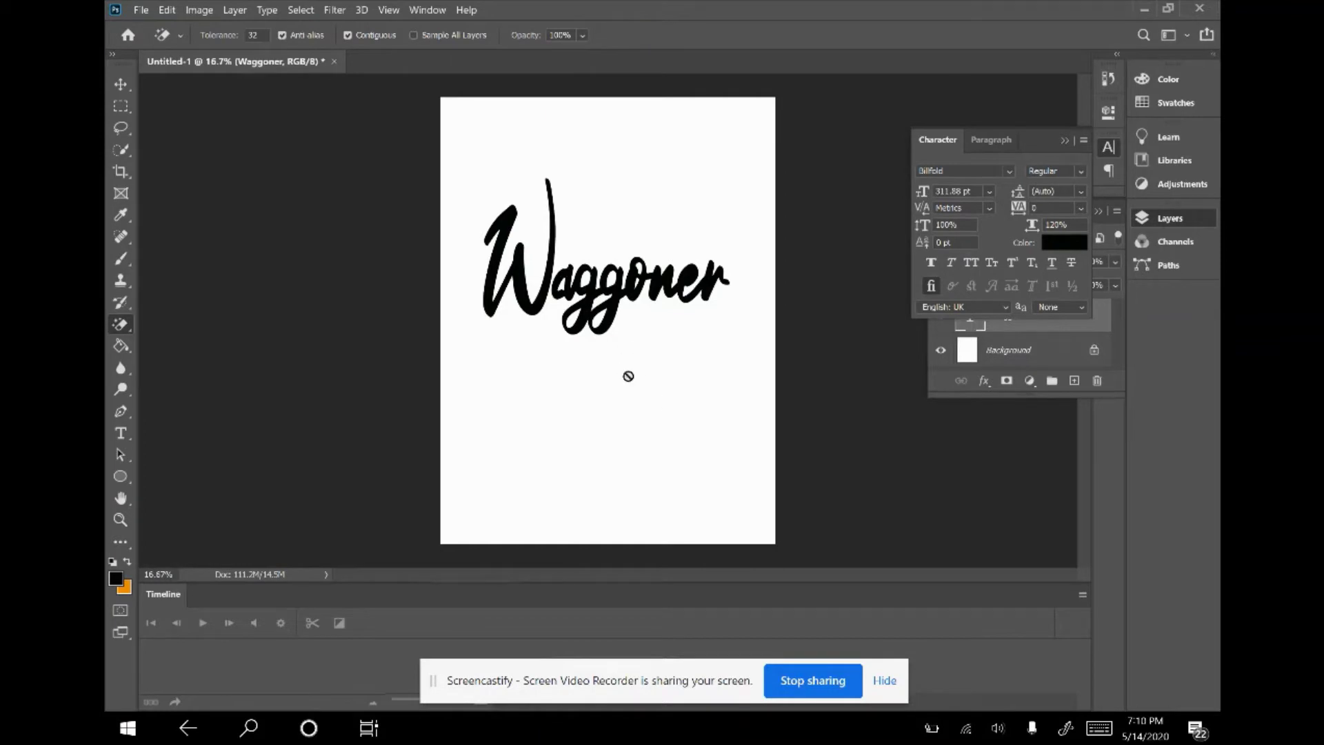
Open IMG_3910 from the Pictures folder as a second document
click(143, 11)
click(158, 45)
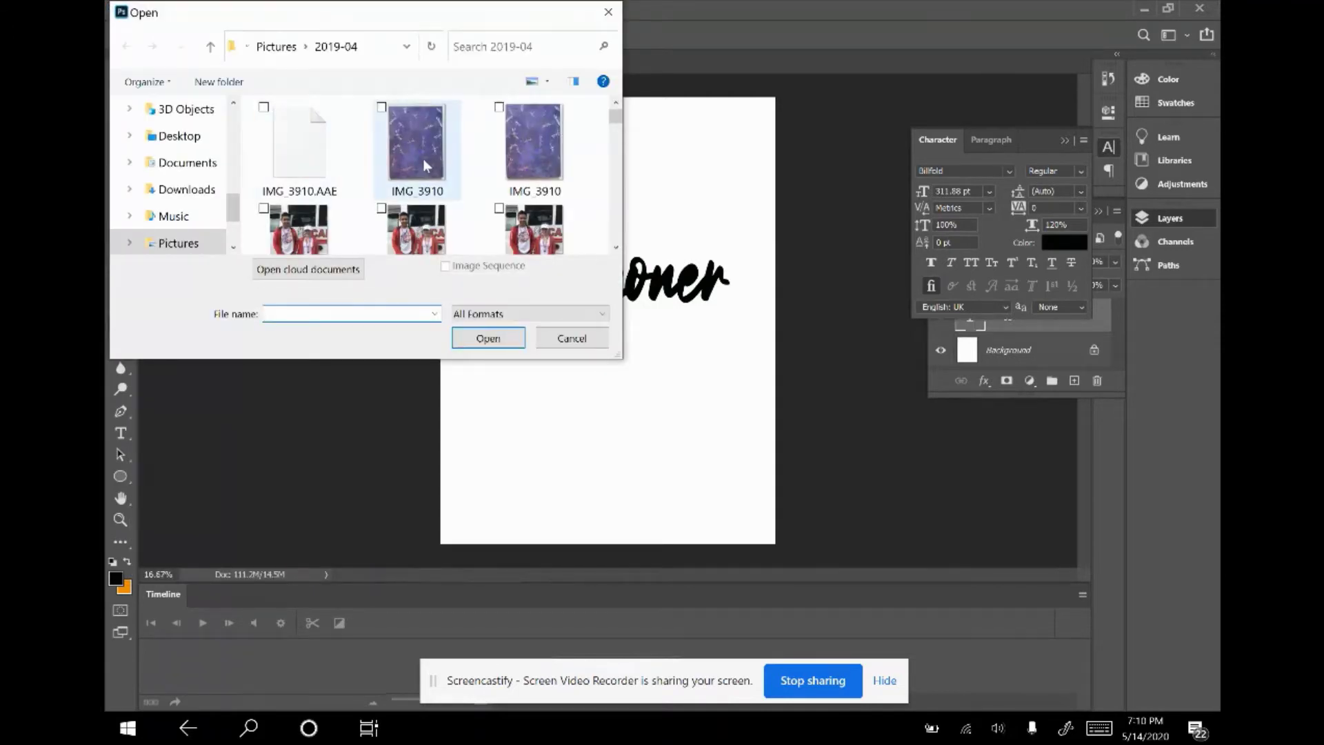
click(424, 153)
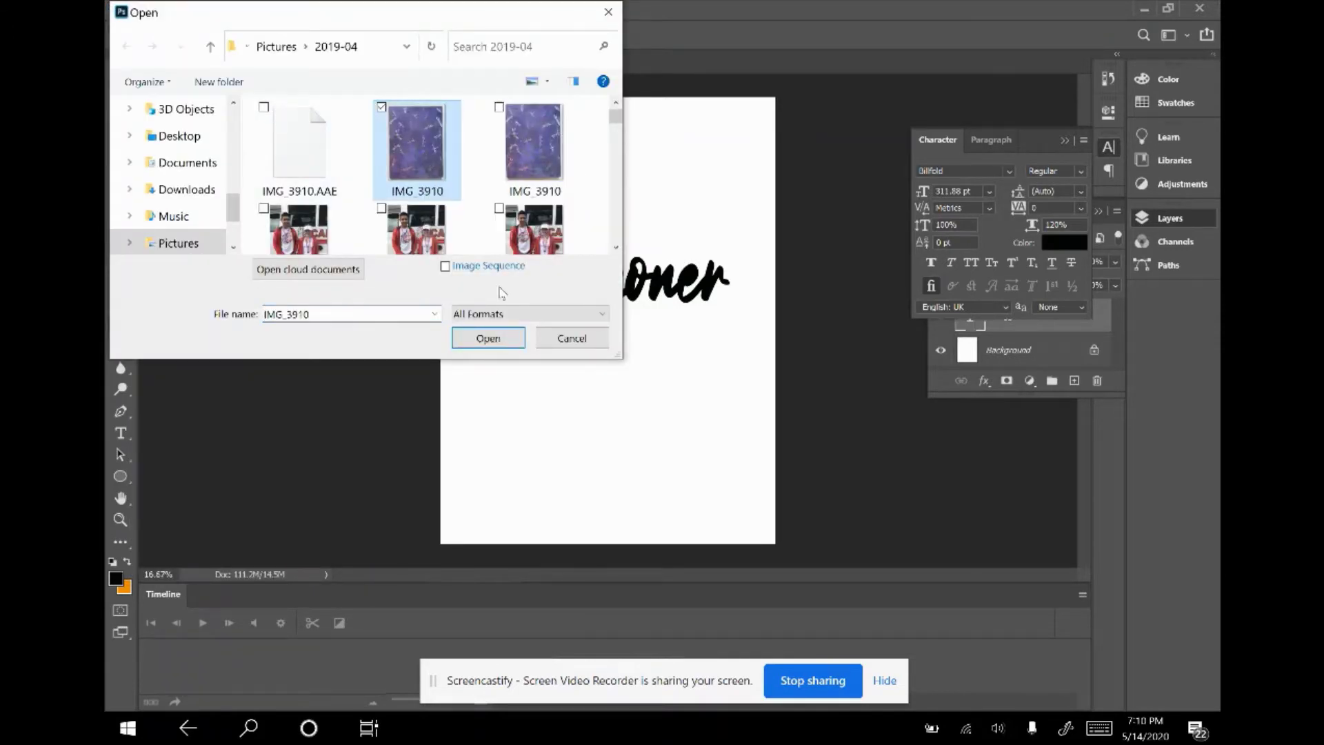
click(497, 339)
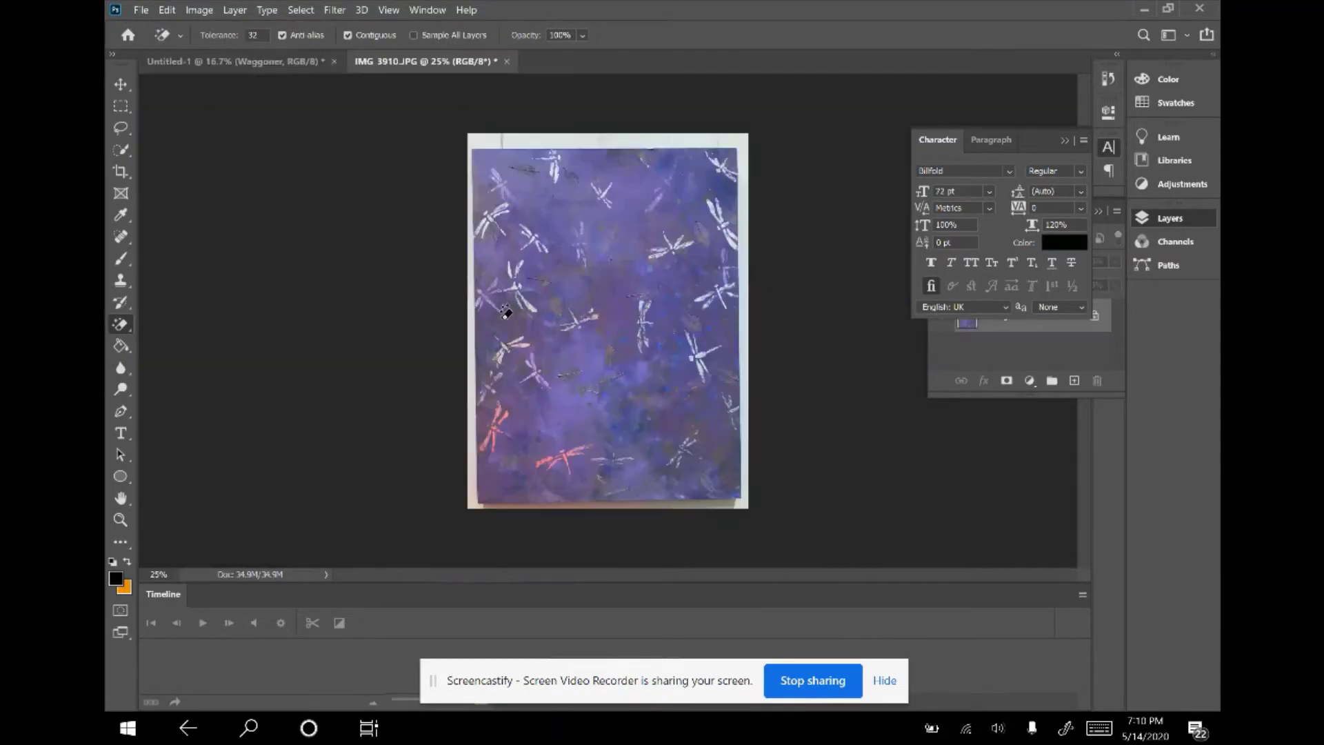
Tile both documents with Window > Arrange > 2-up Vertical
click(392, 10)
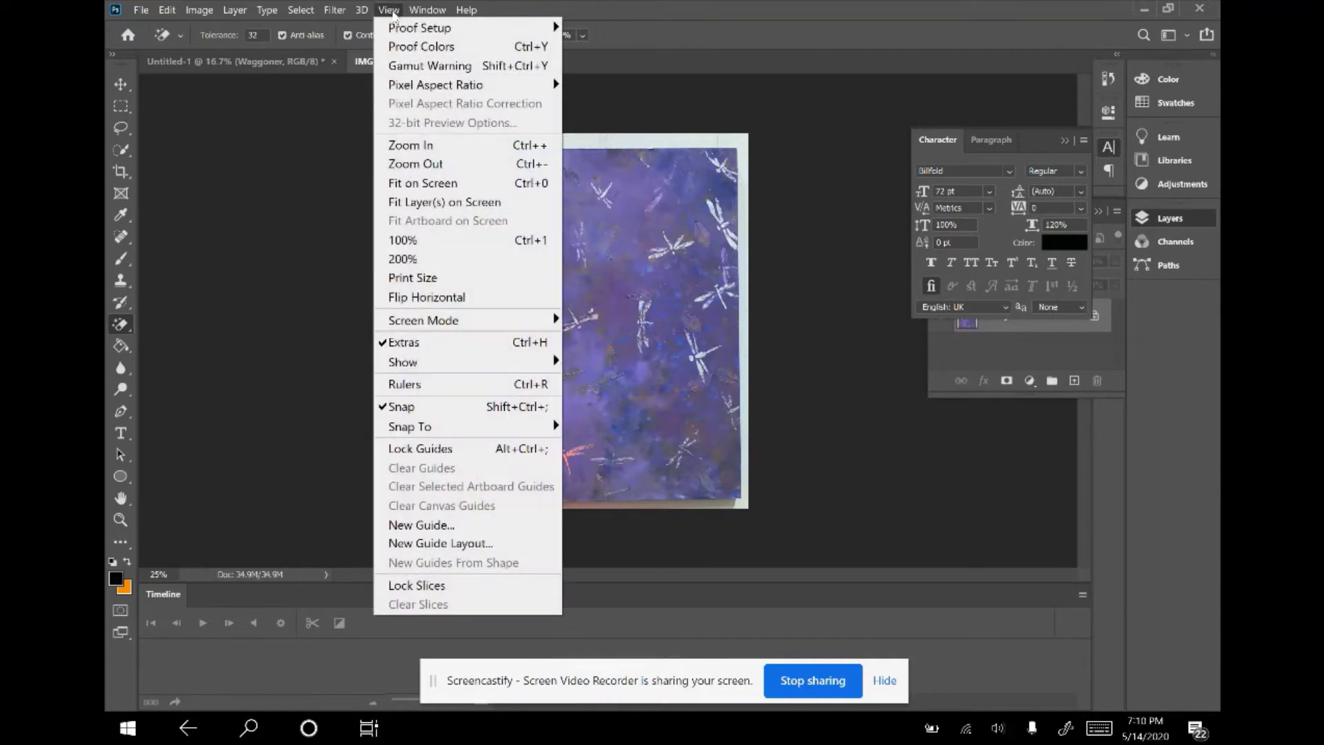
mouse_move(428, 9)
mouse_move(507, 43)
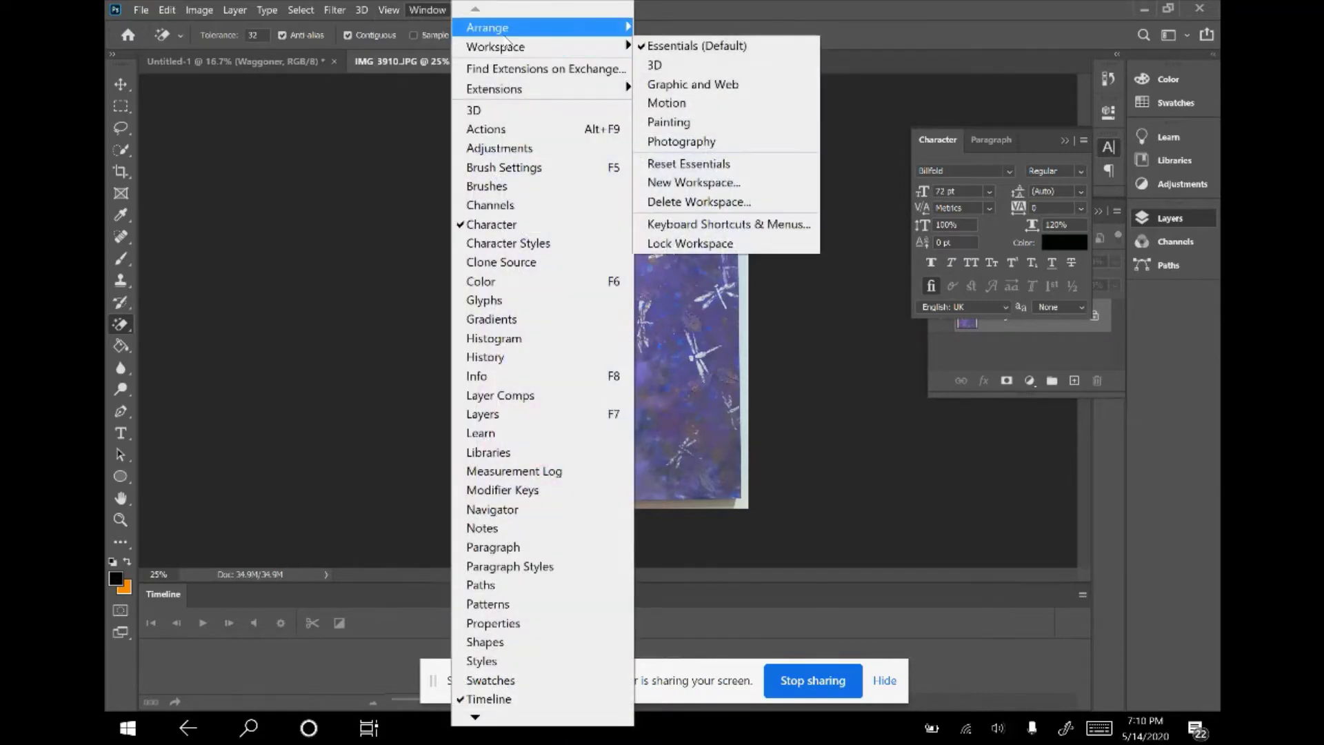
click(695, 91)
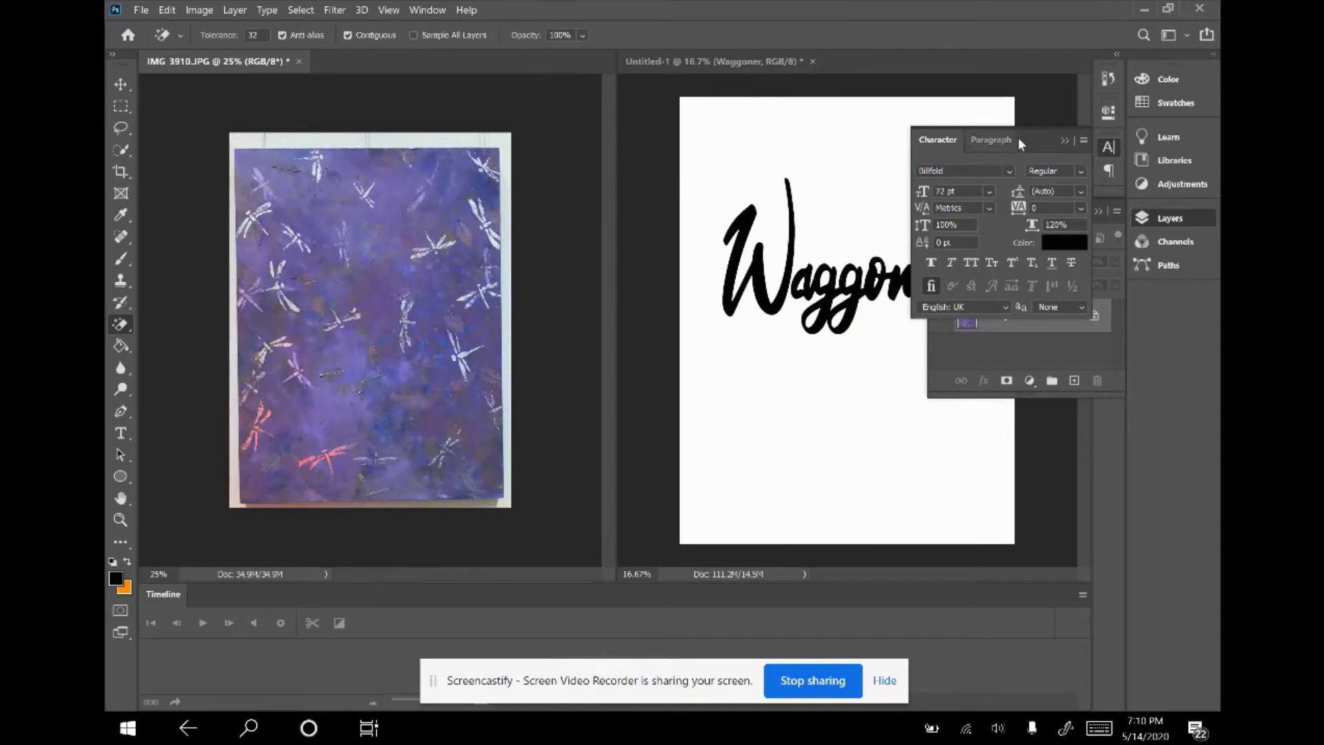
Move the Character and Layers panels aside, out of the canvas area
drag(1018, 138, 1174, 418)
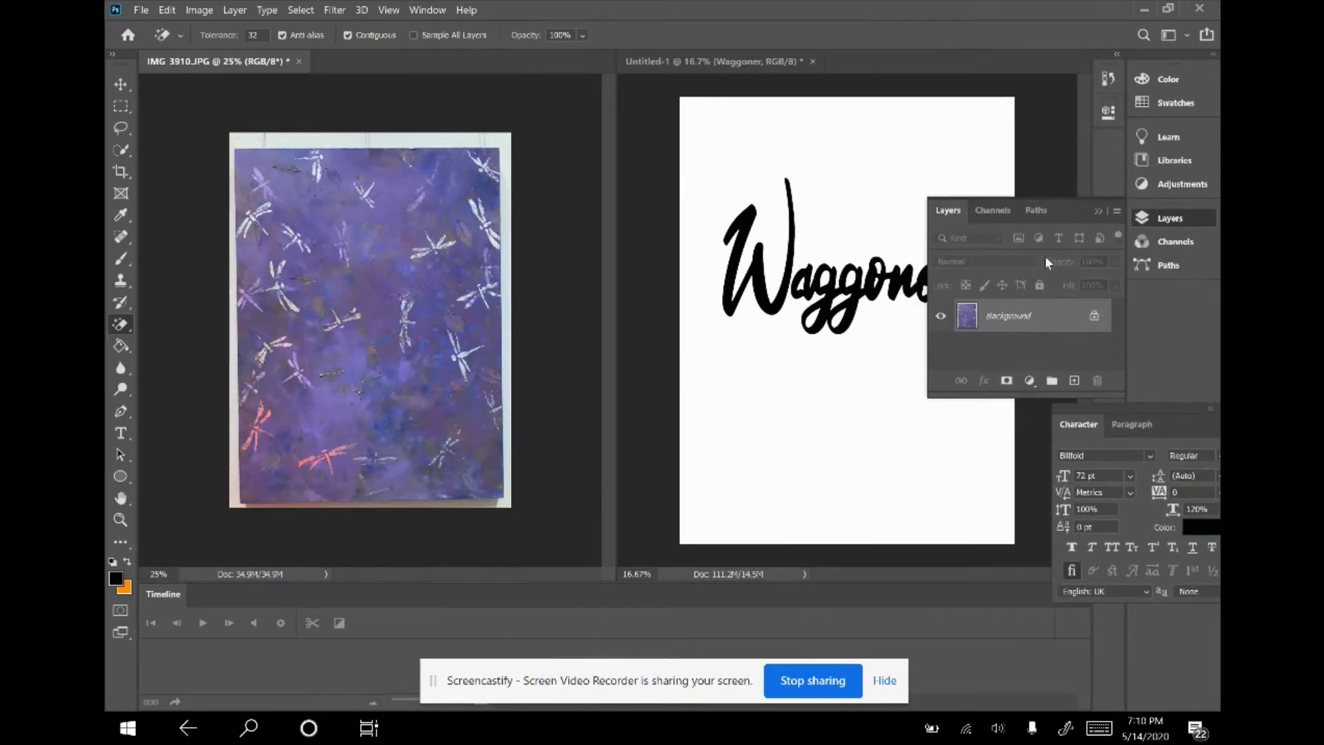
drag(1079, 216, 1153, 99)
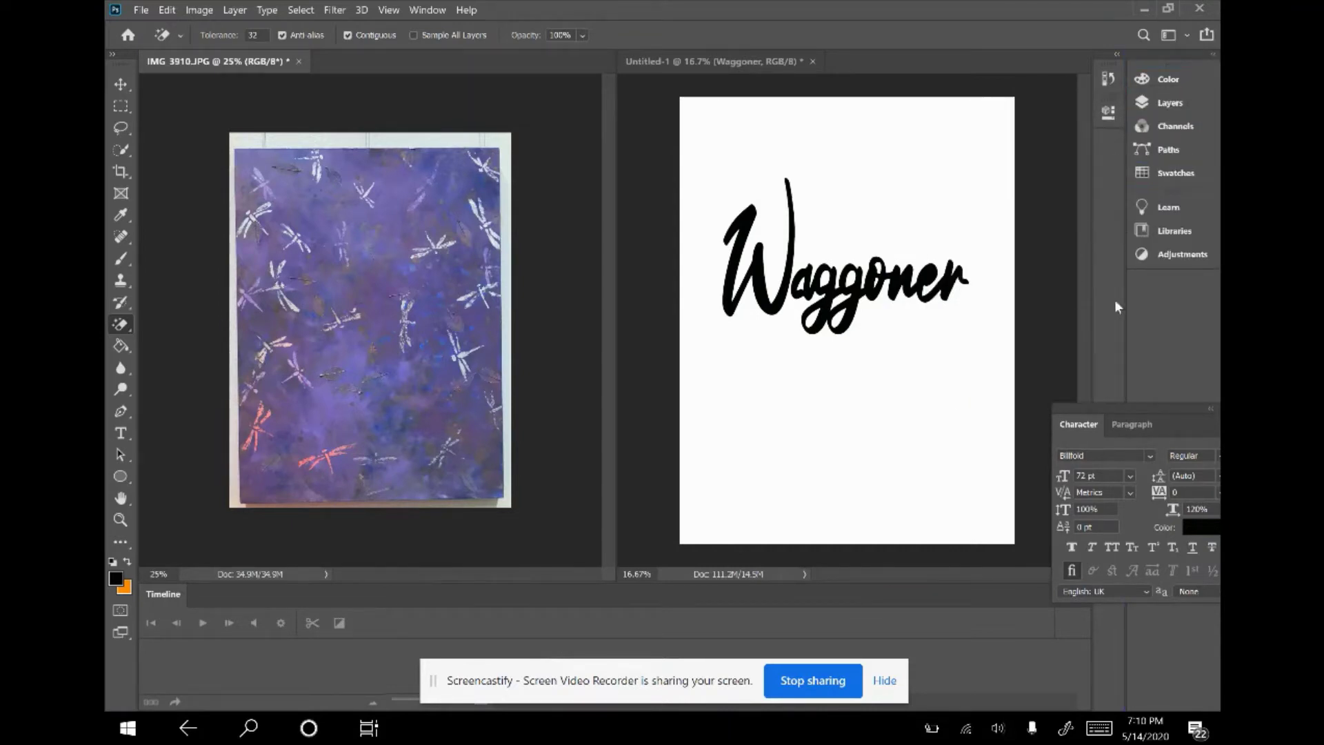
drag(1164, 420, 1146, 329)
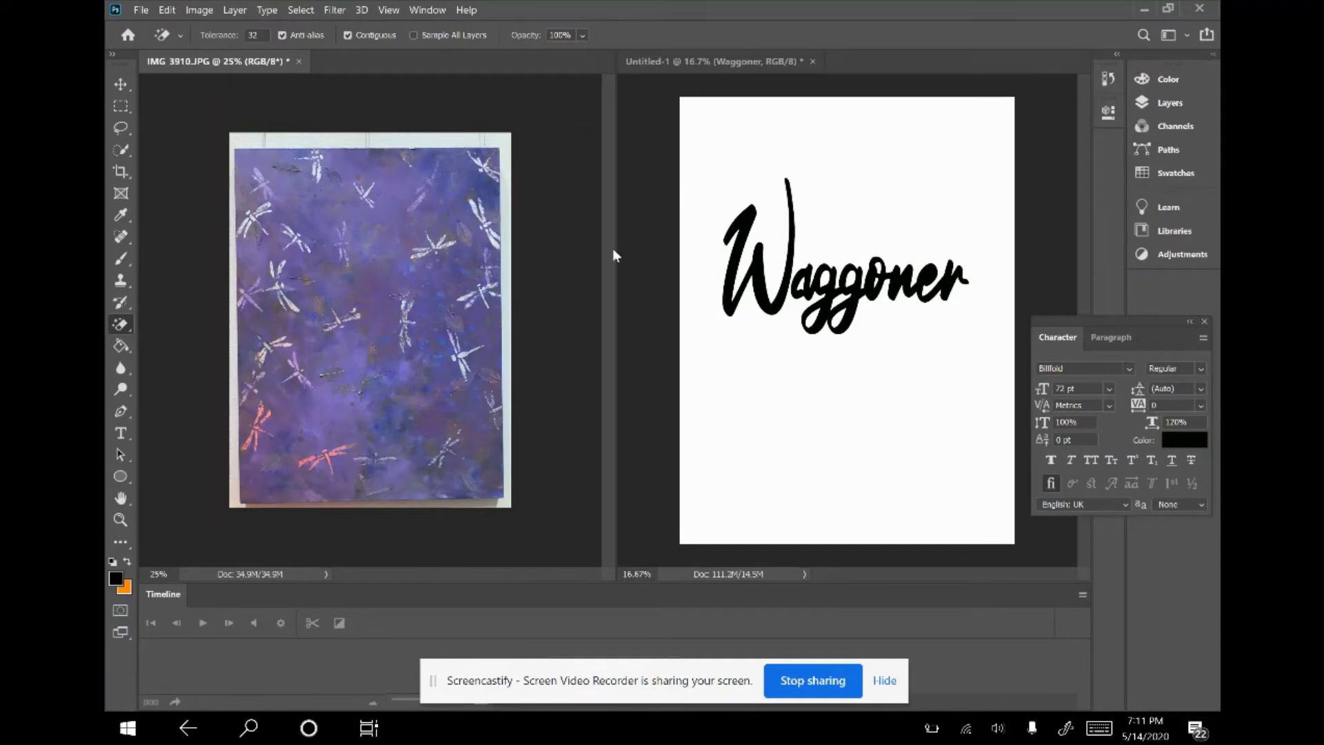
Select a rectangle across the dragonfly painting and drag it into the Waggoner document
click(121, 105)
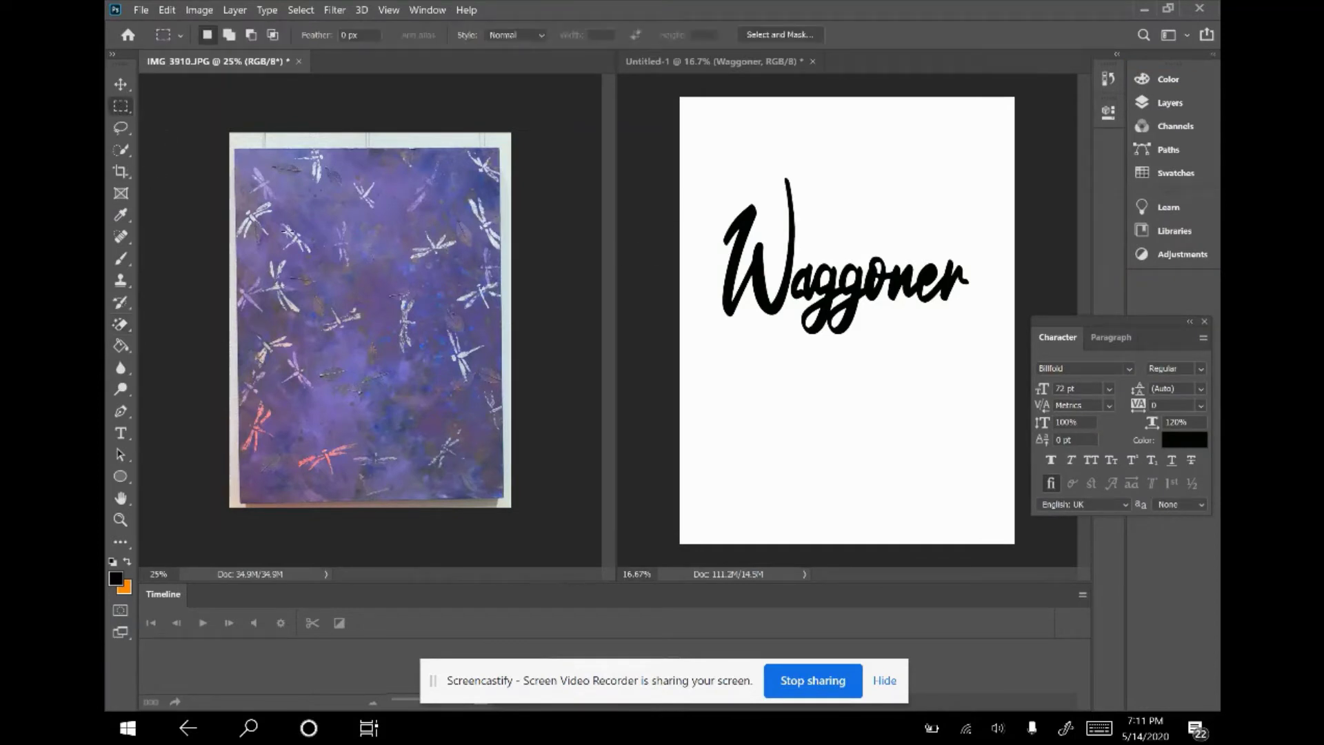
drag(245, 215, 495, 368)
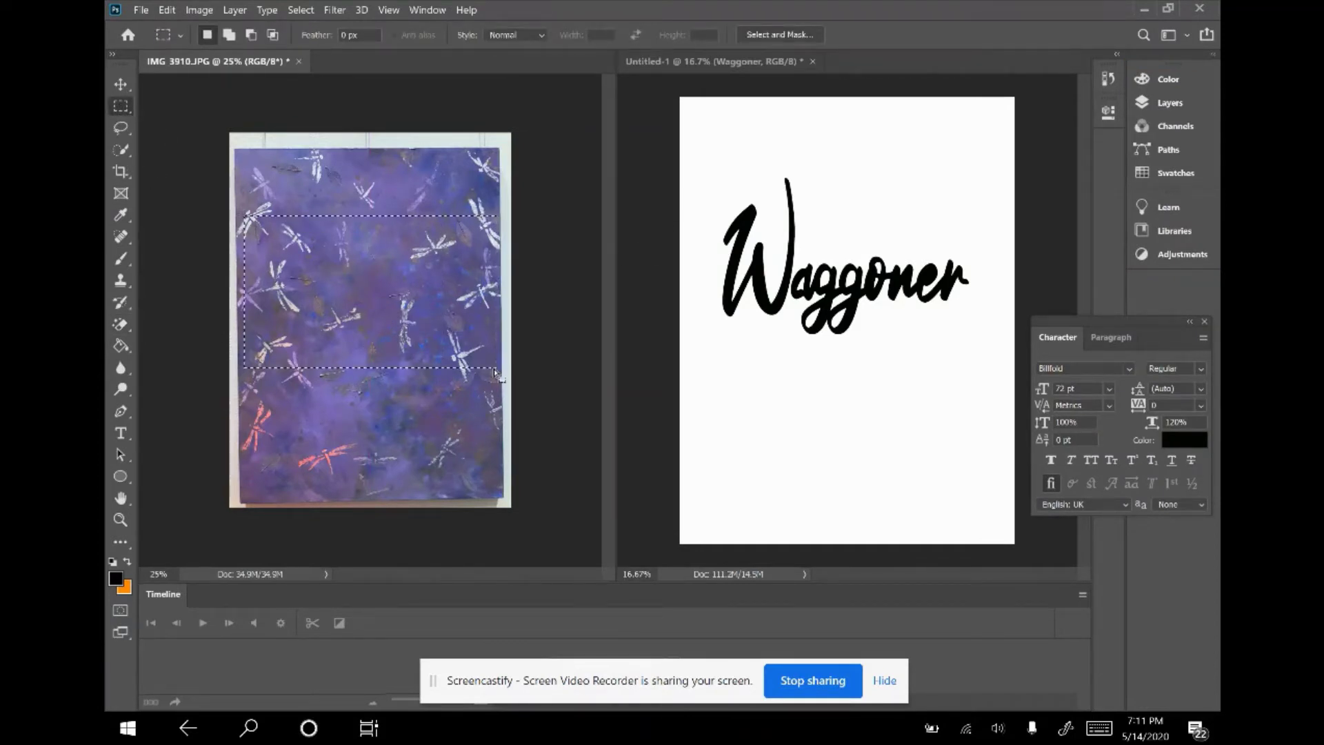
click(120, 84)
key(ctrl+BackSpace)
click(766, 283)
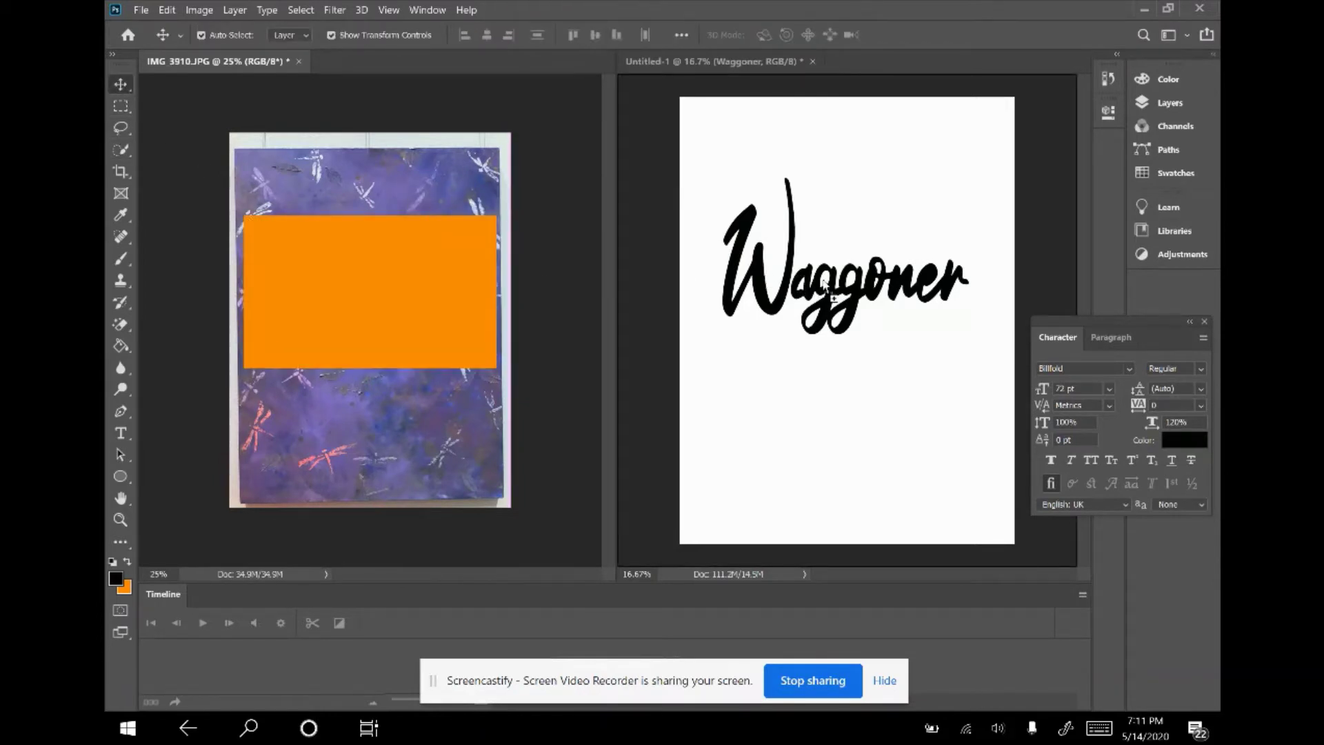
drag(828, 288, 828, 288)
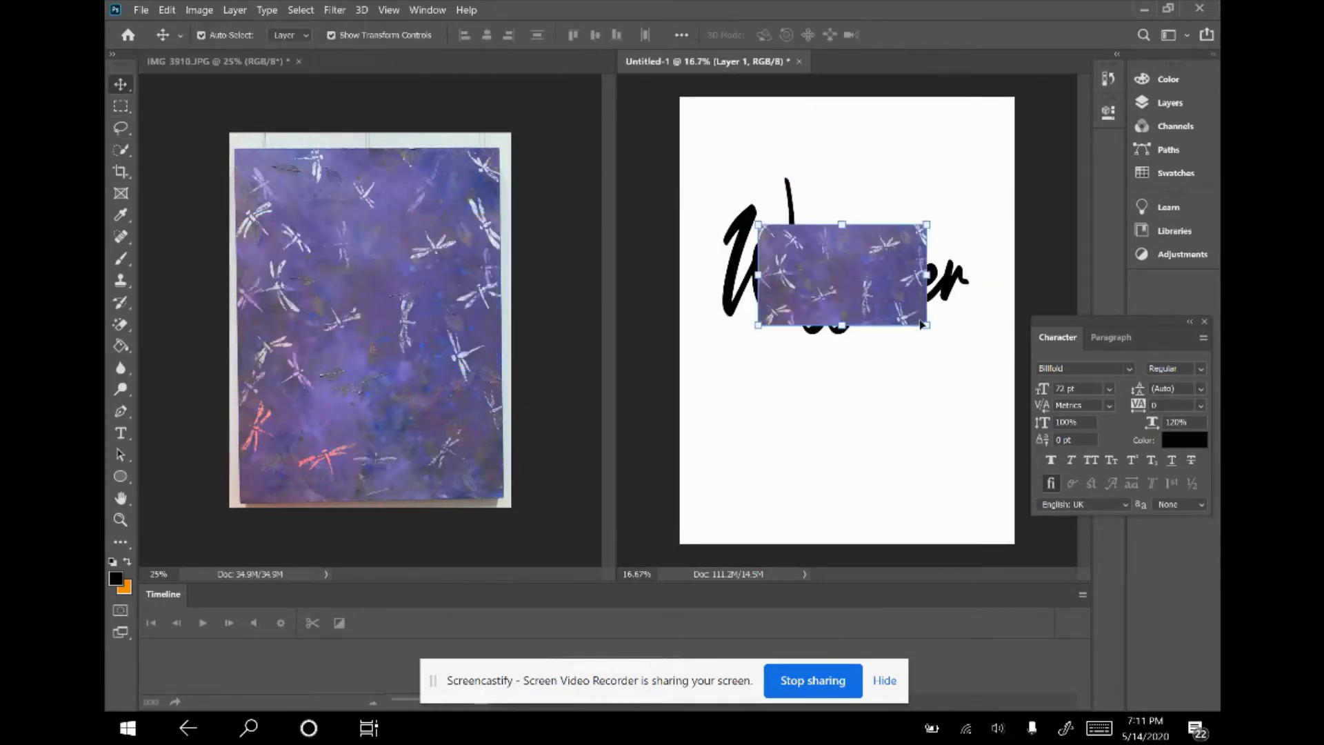
Scale the pasted painting up to about 223% so it spans the canvas width
drag(931, 331, 987, 363)
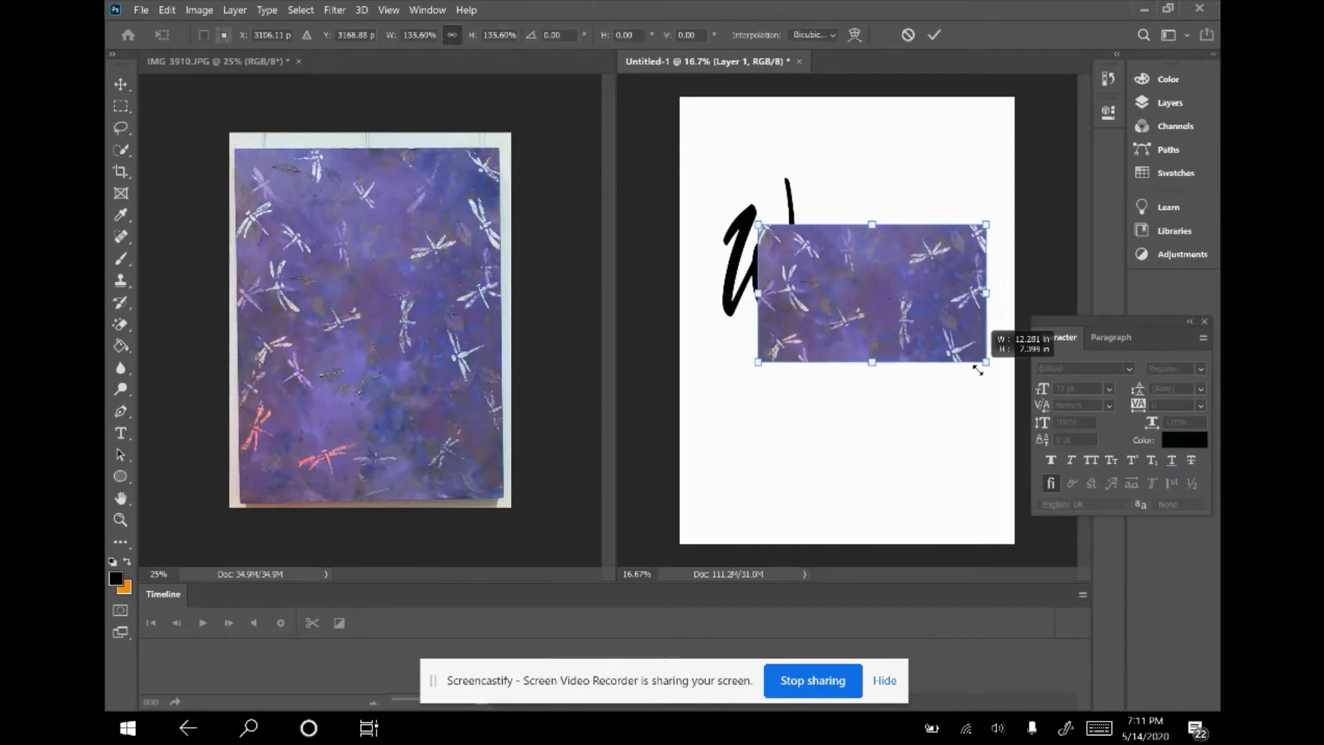
drag(755, 364, 708, 392)
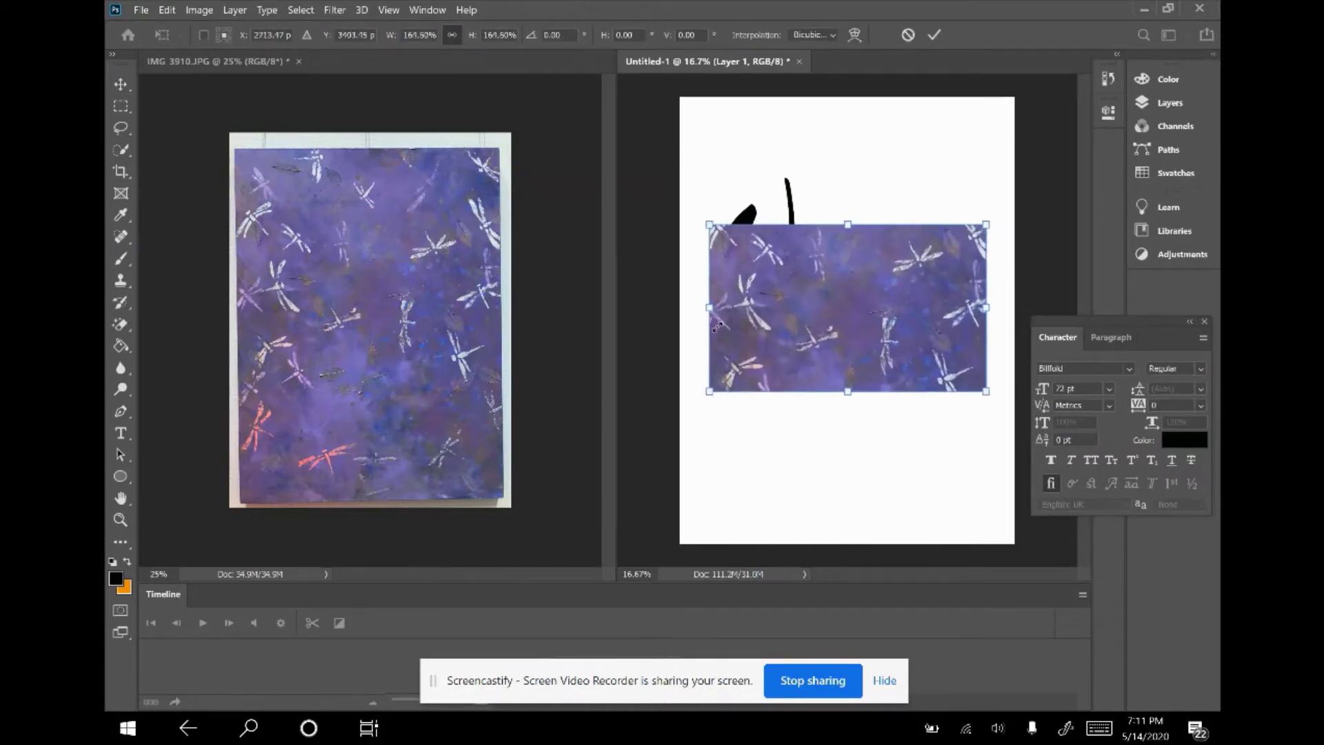
drag(708, 223, 689, 212)
drag(987, 214, 1049, 184)
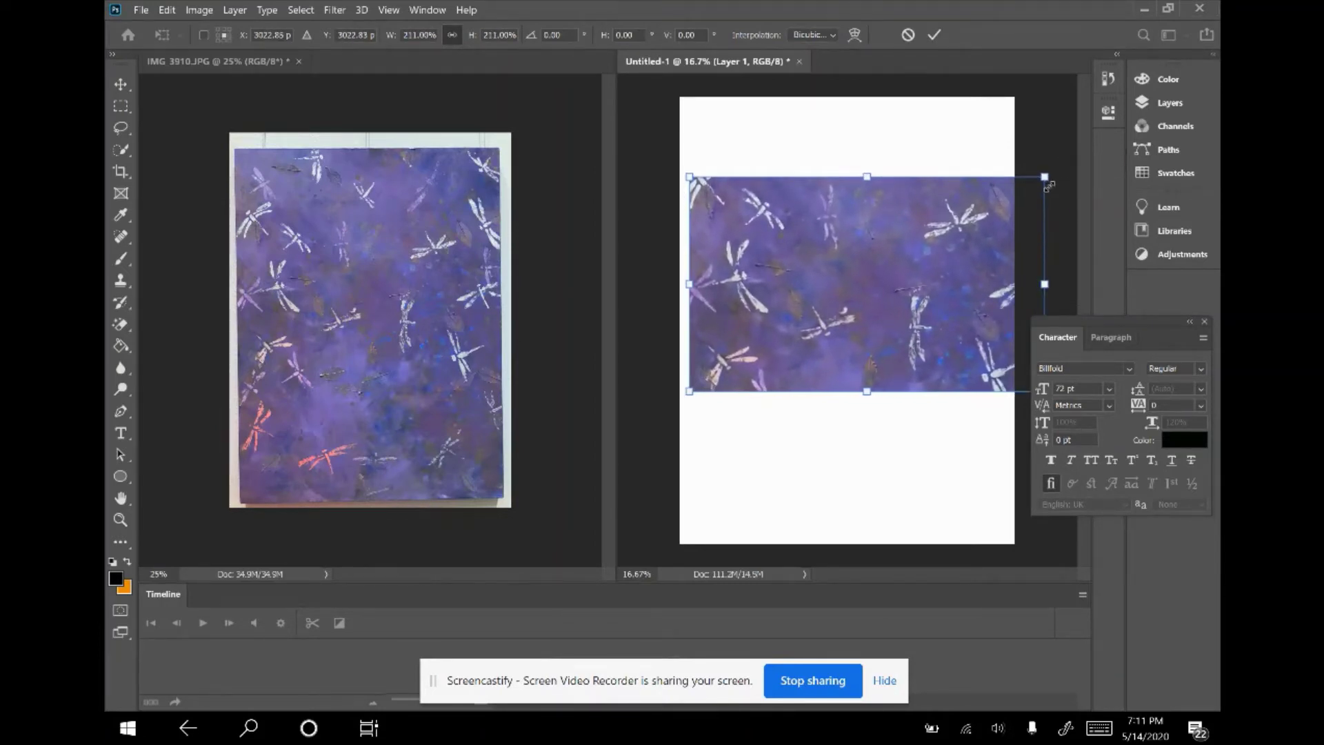
drag(686, 283, 667, 284)
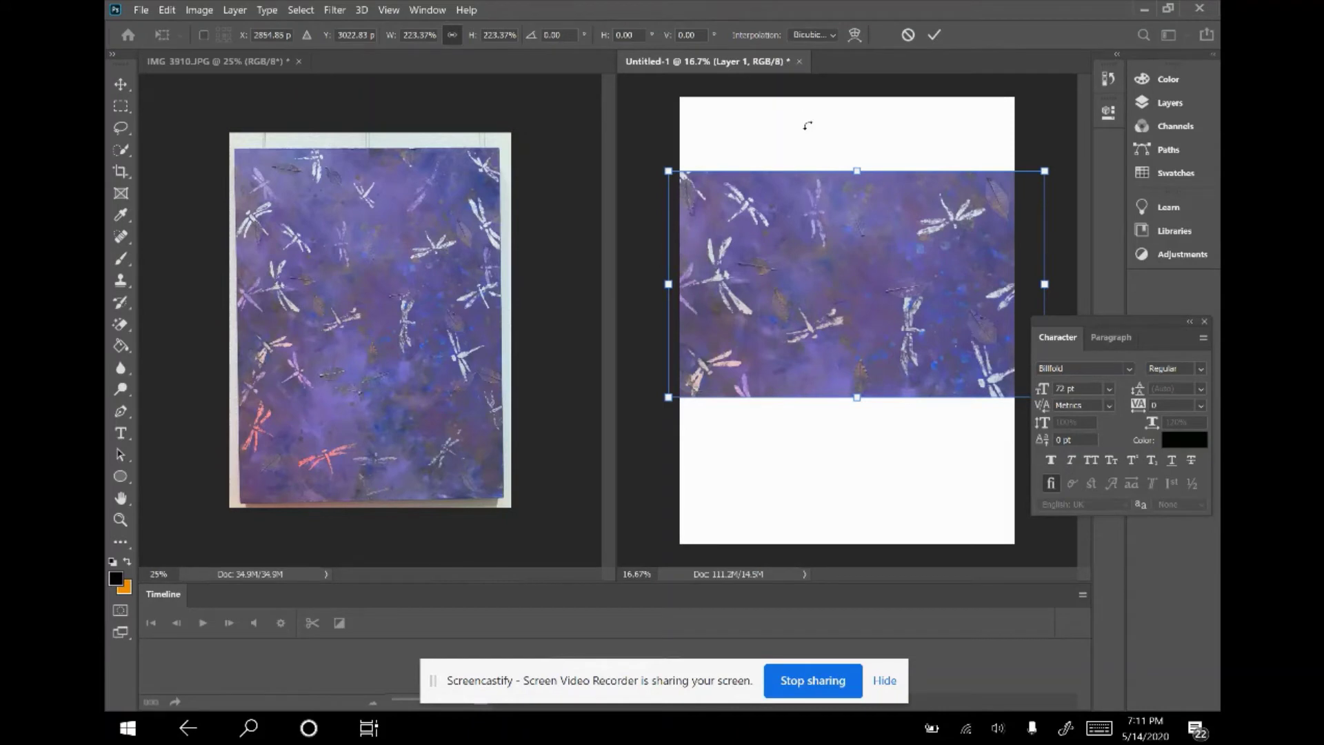
Close IMG_3910, then resize the painting to about 212% over the Waggoner text and commit
click(298, 61)
key(Escape)
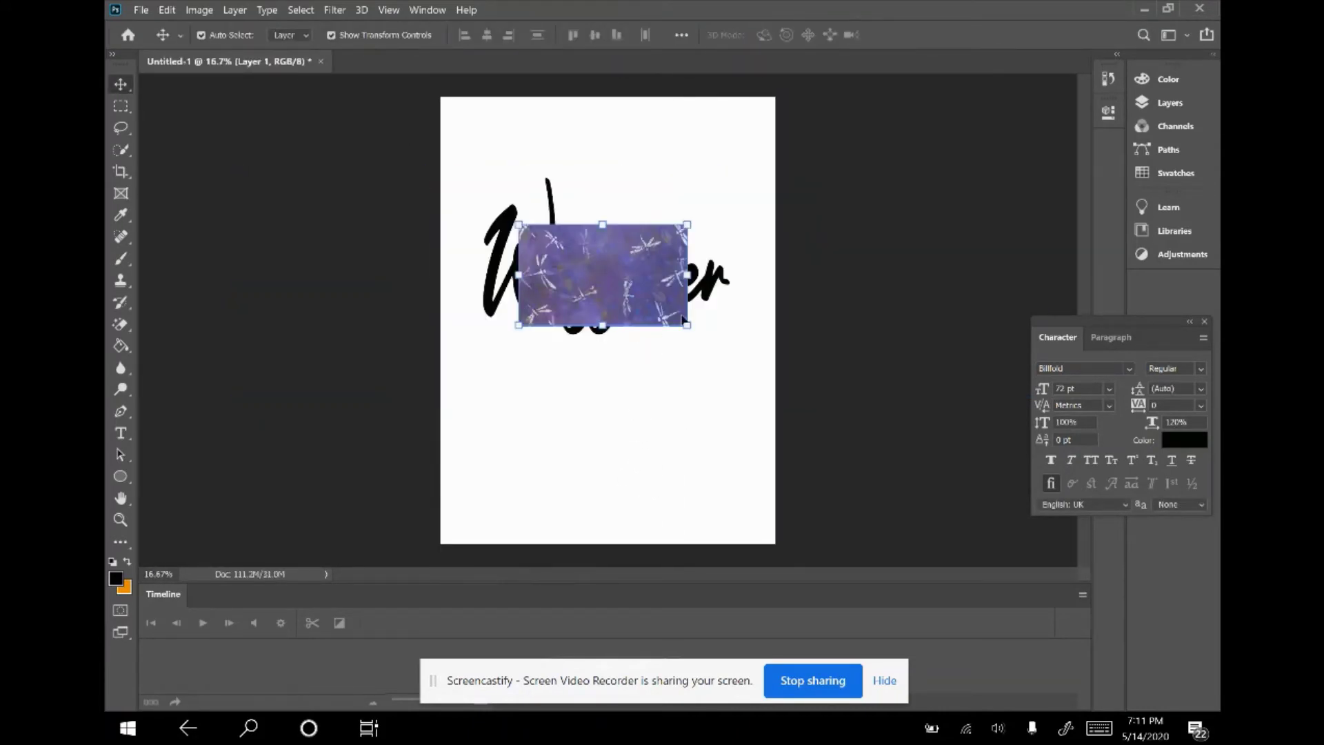
drag(686, 326, 827, 410)
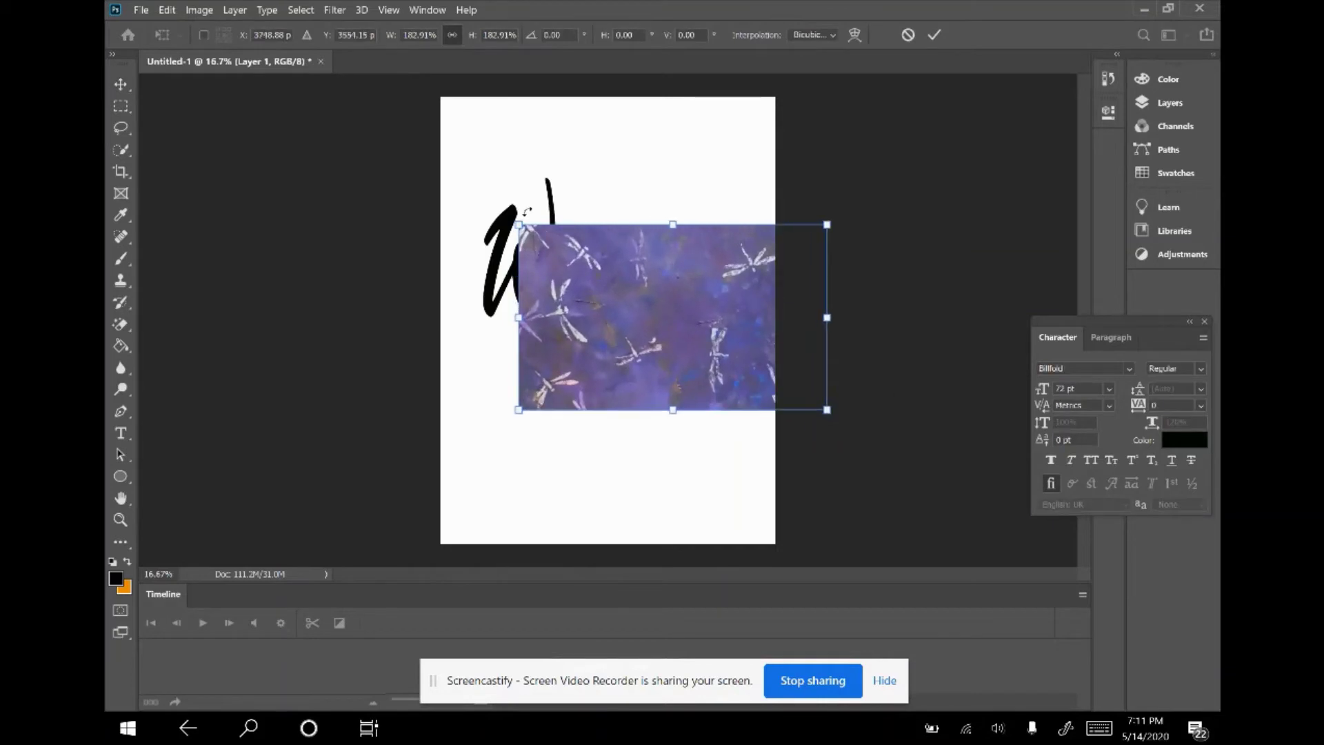
drag(520, 224, 416, 163)
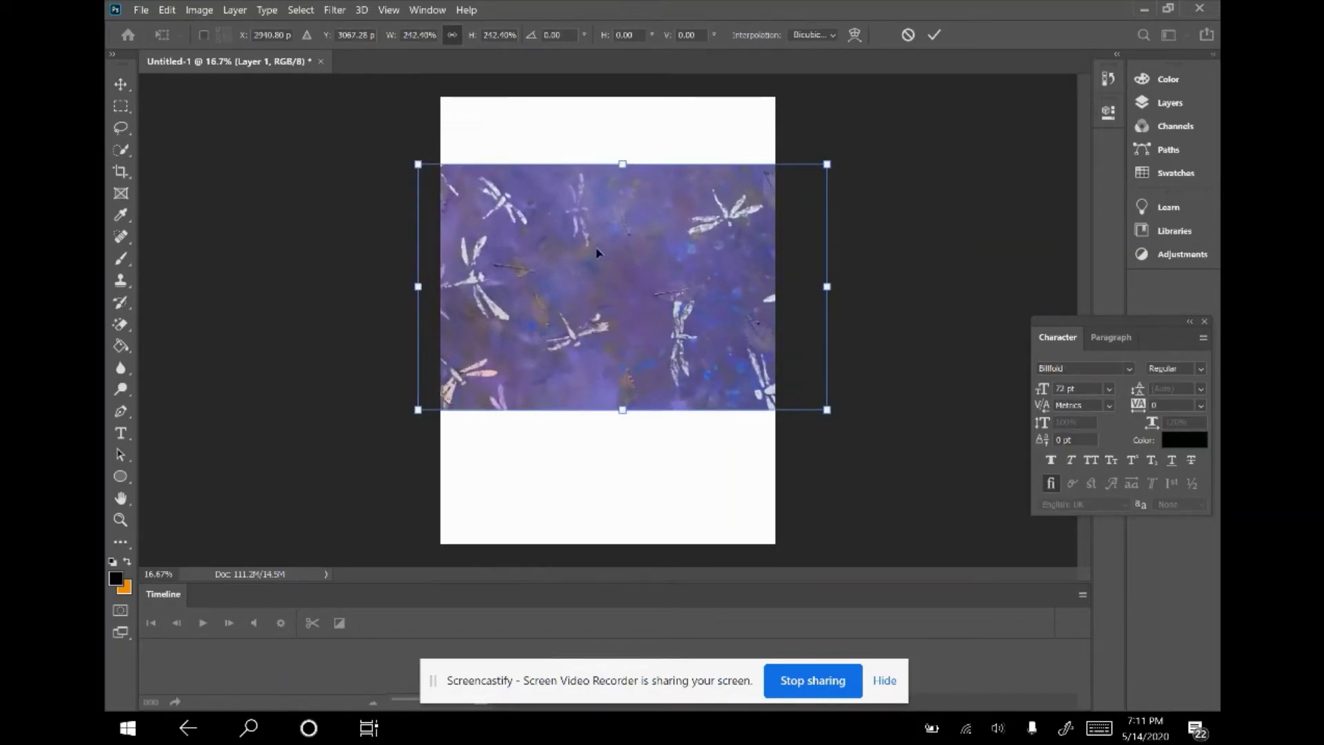
drag(597, 251, 579, 228)
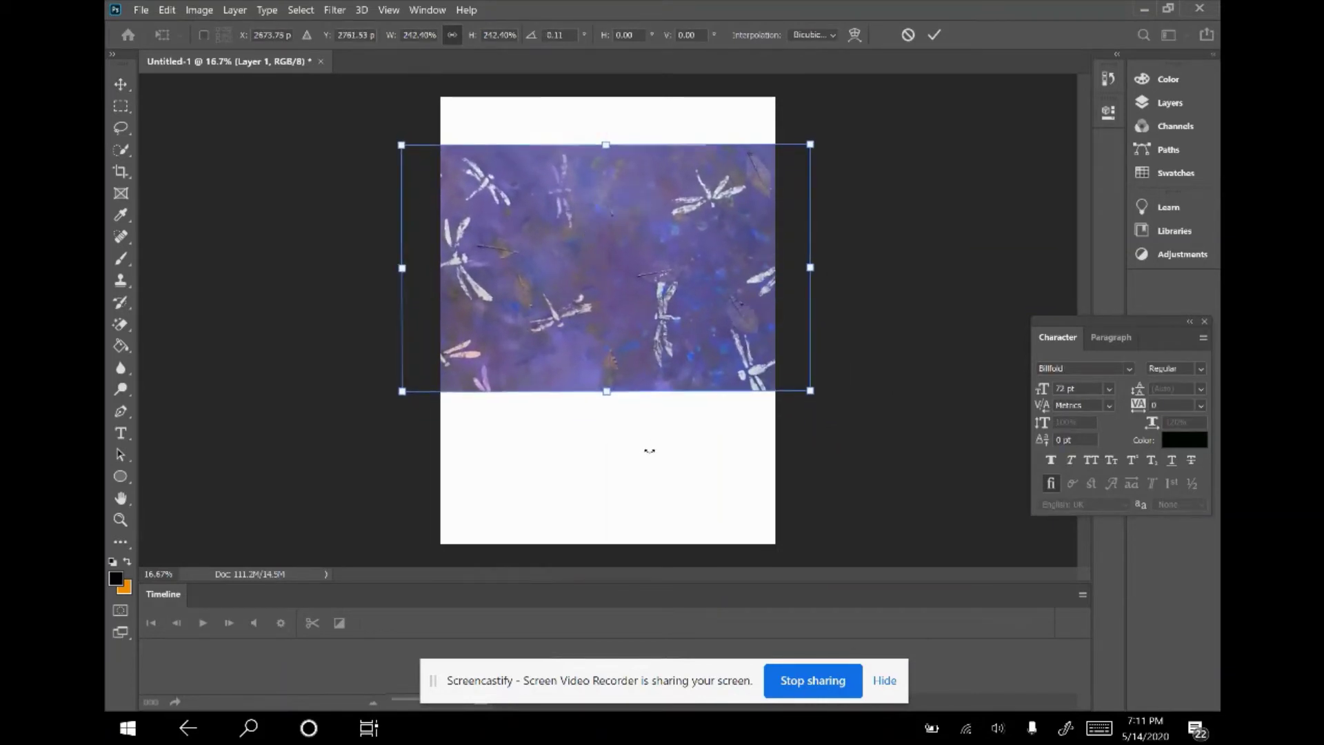
right_click(650, 449)
click(642, 449)
click(121, 193)
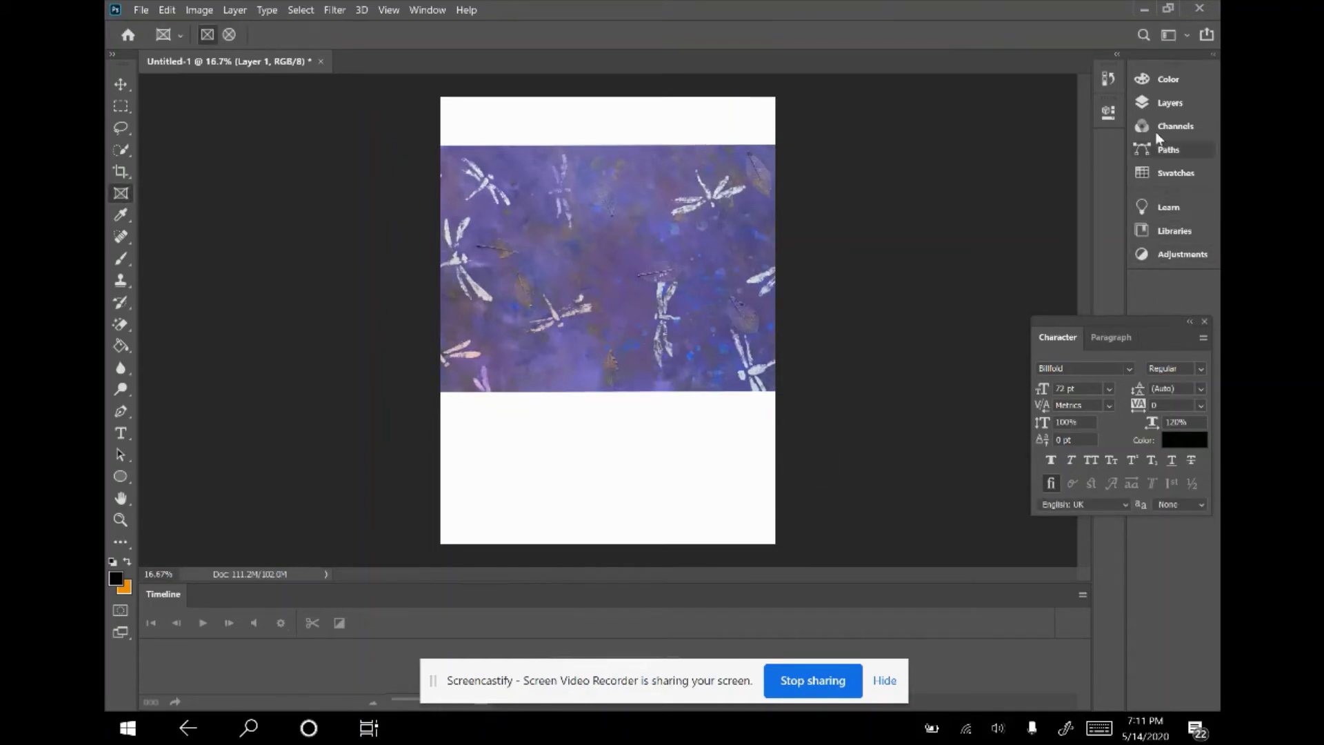
Clip the dragonfly Layer 1 to the Waggoner text layer, then select the Waggoner layer
click(1166, 107)
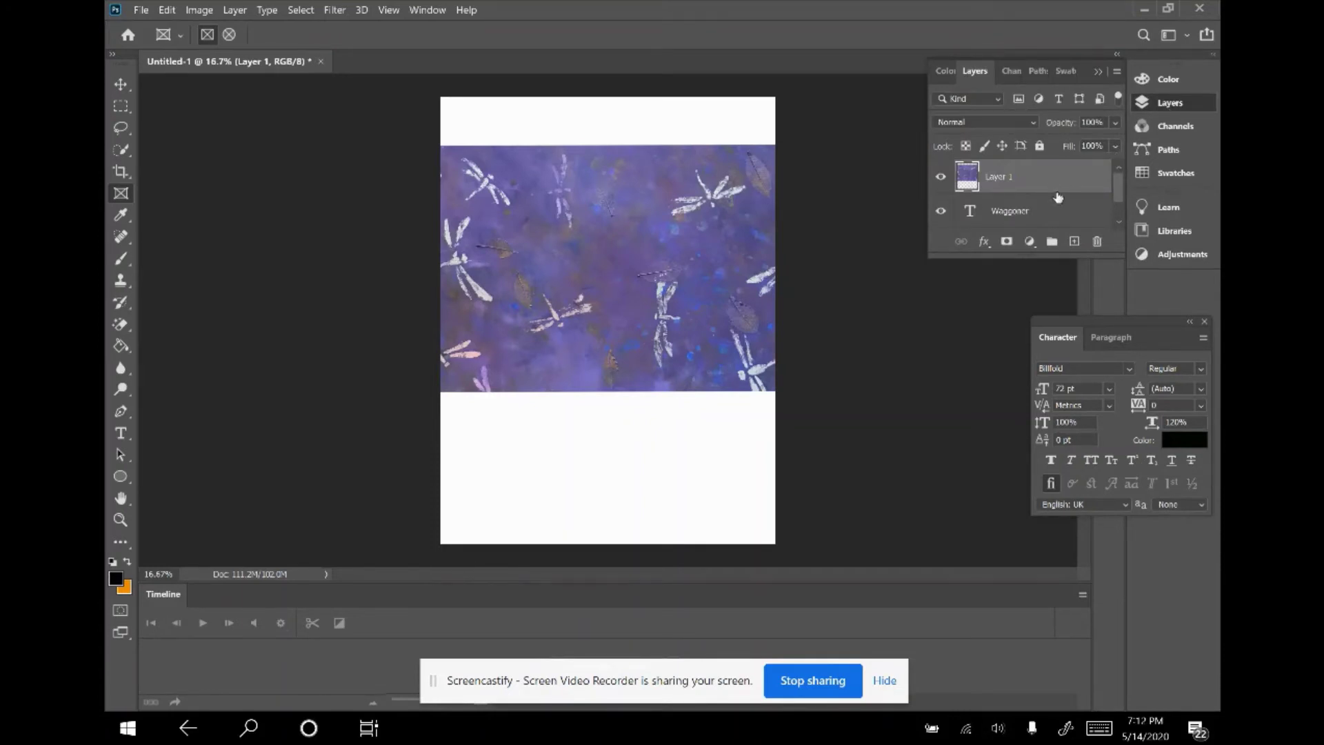
drag(1059, 198, 1057, 188)
alt+click(1059, 193)
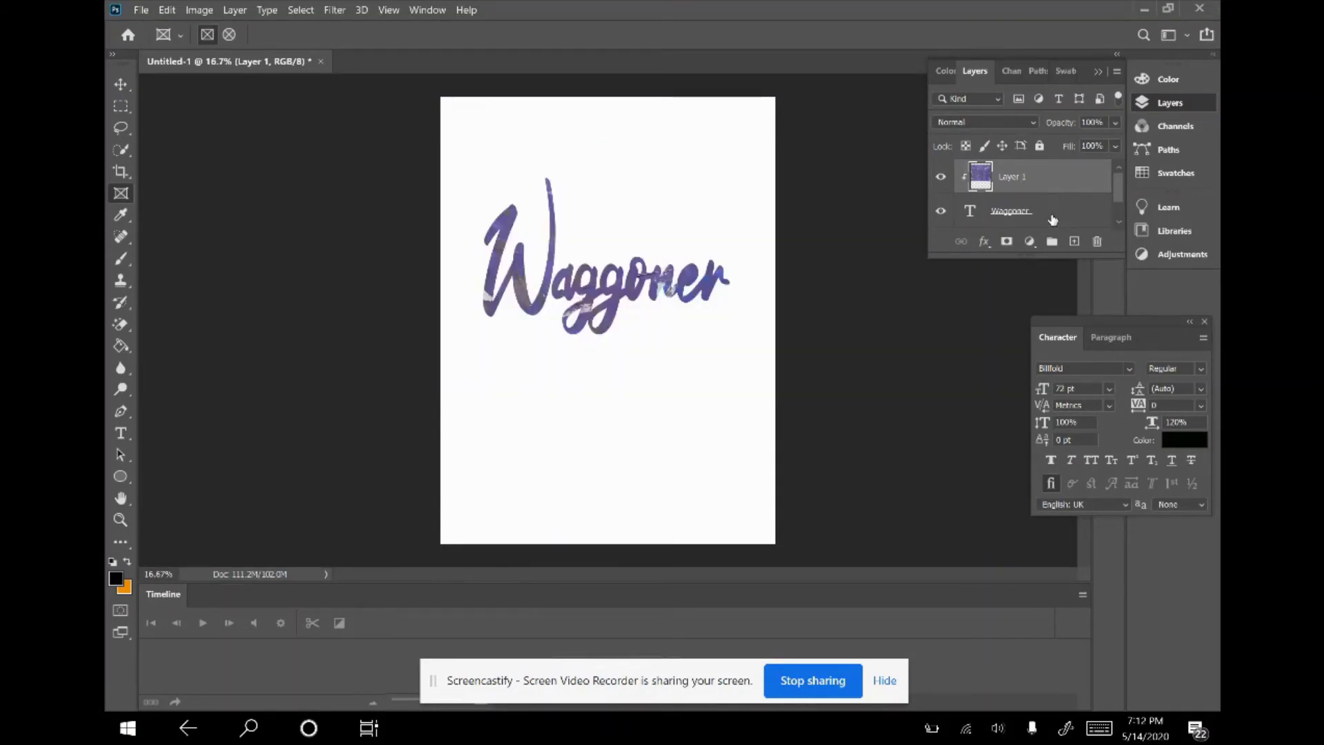
click(1052, 219)
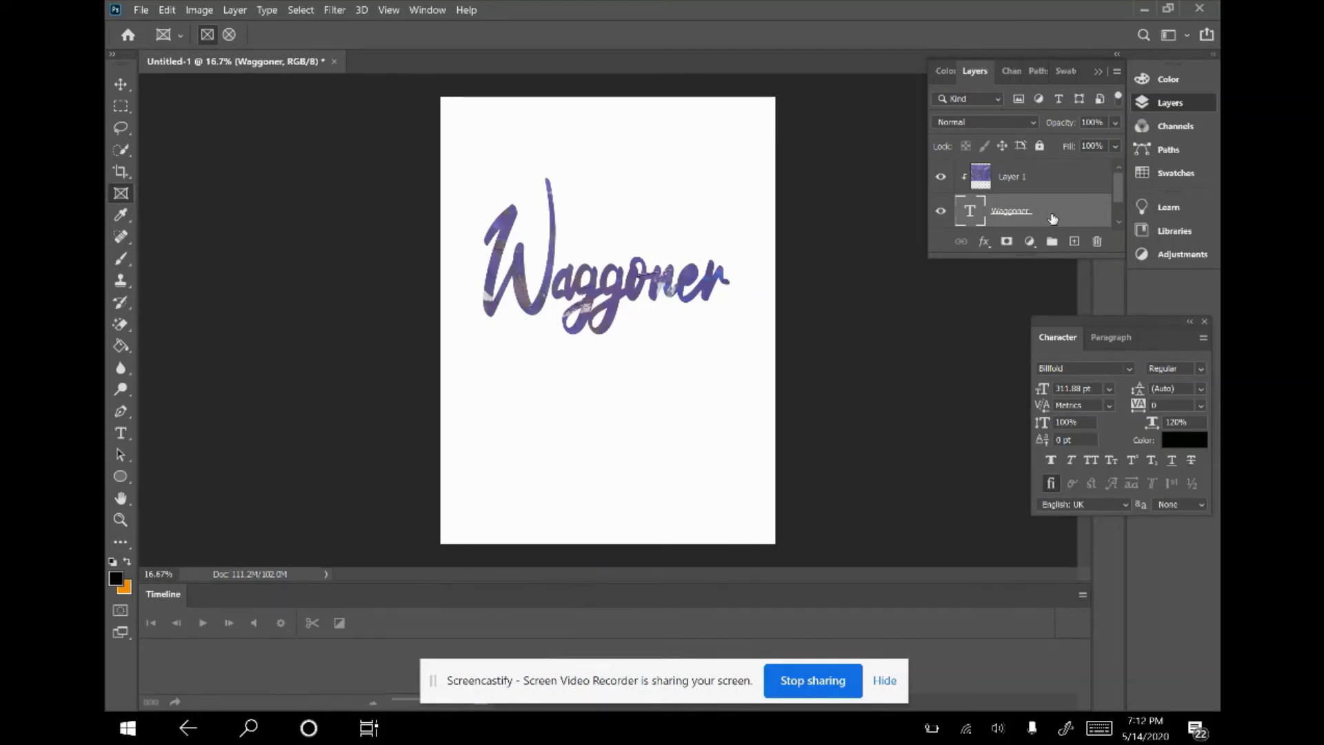
Add a drop shadow and a 21 px navy outside stroke to Waggoner via Blending Options
right_click(1053, 219)
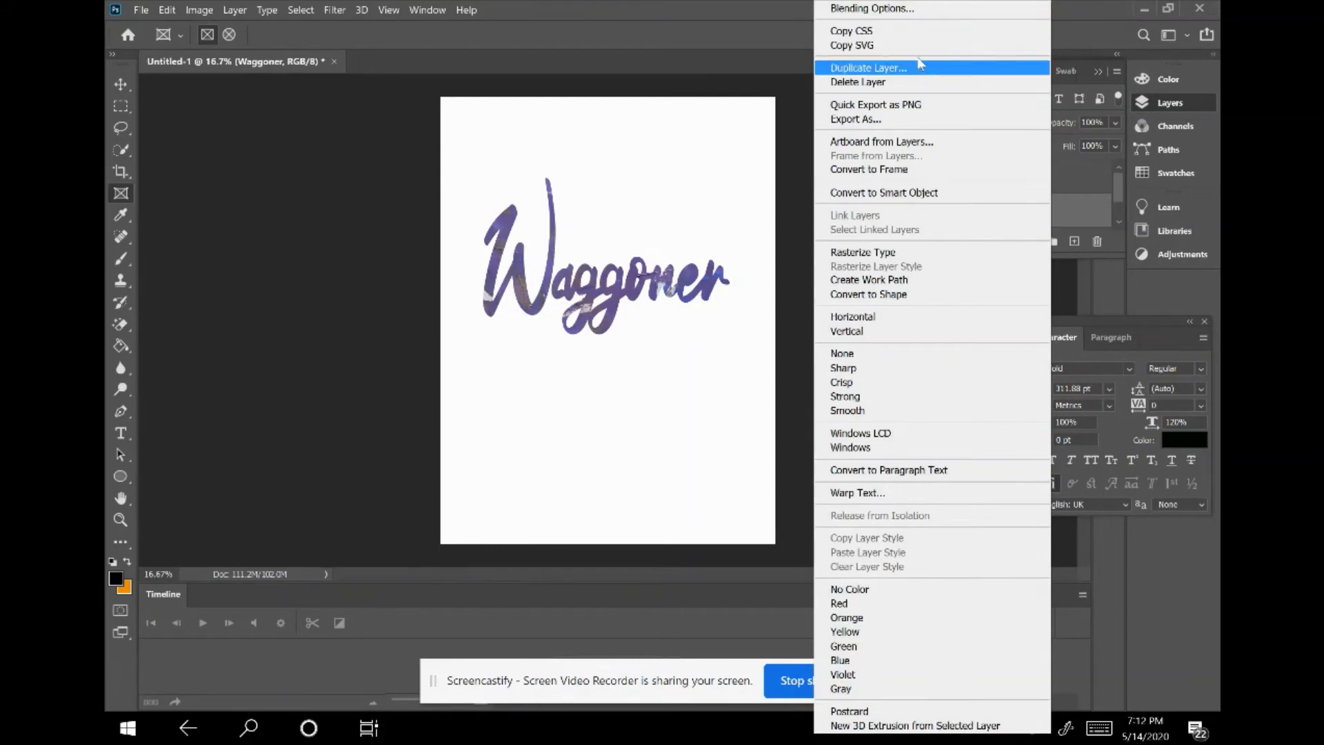
click(924, 14)
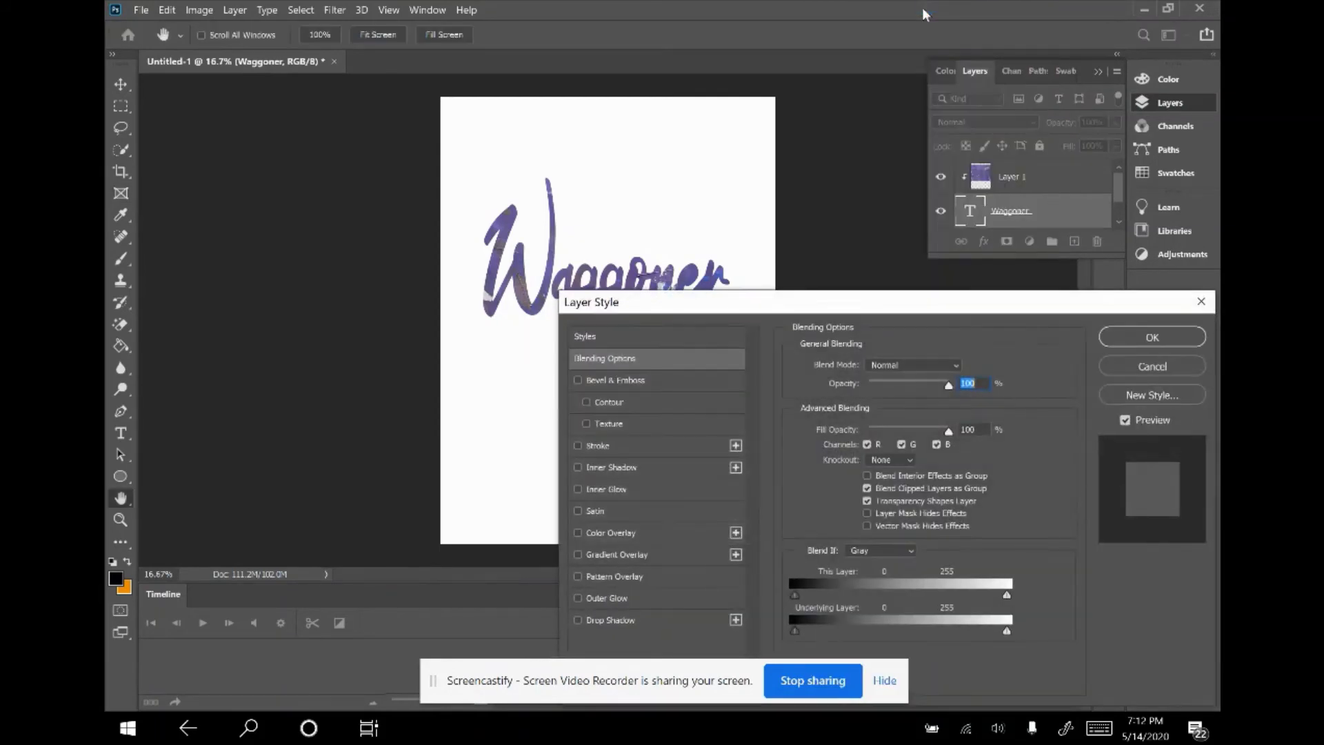
click(635, 622)
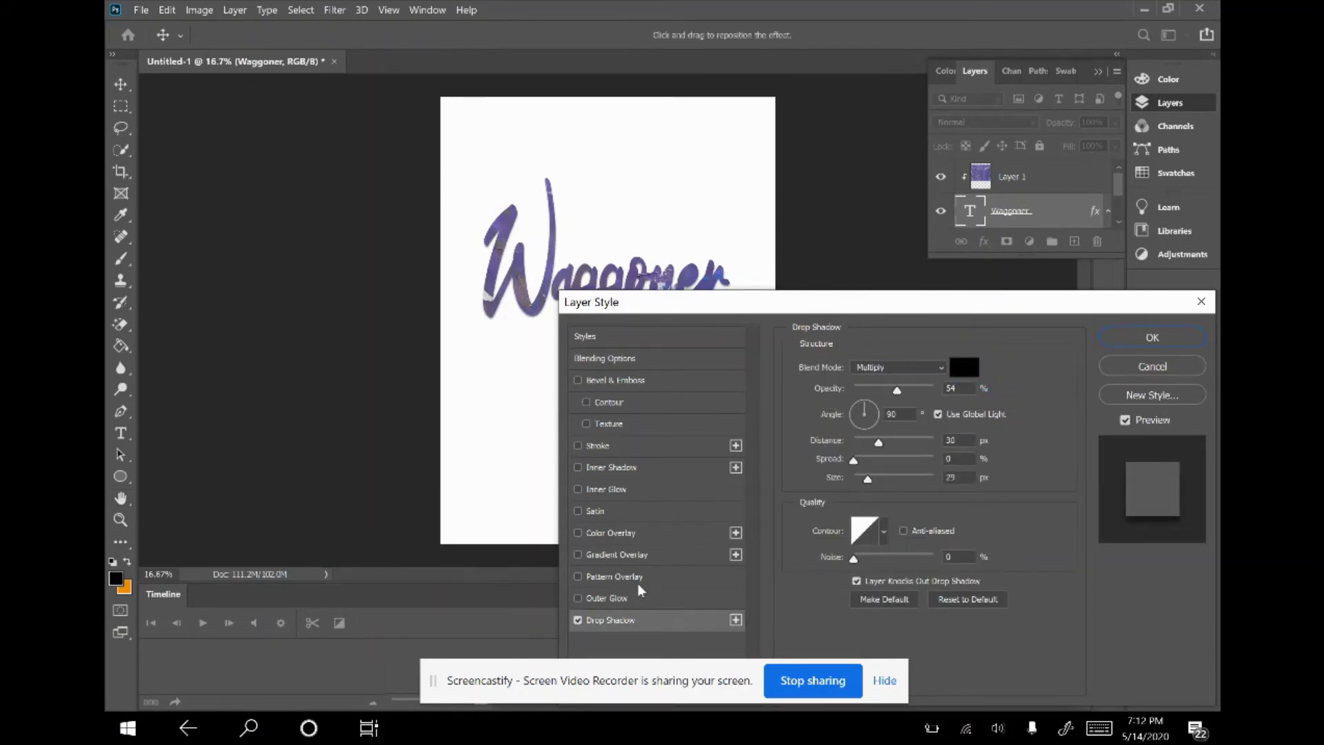
click(646, 447)
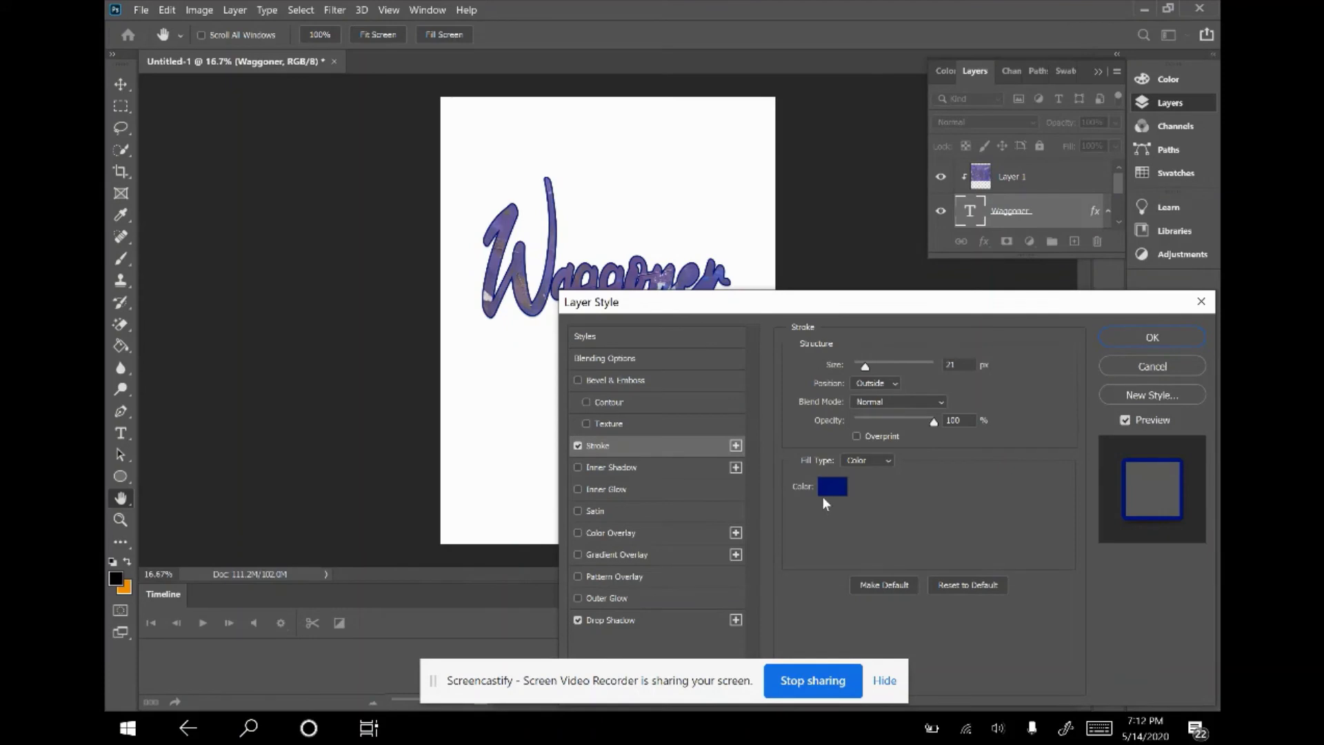
click(1135, 338)
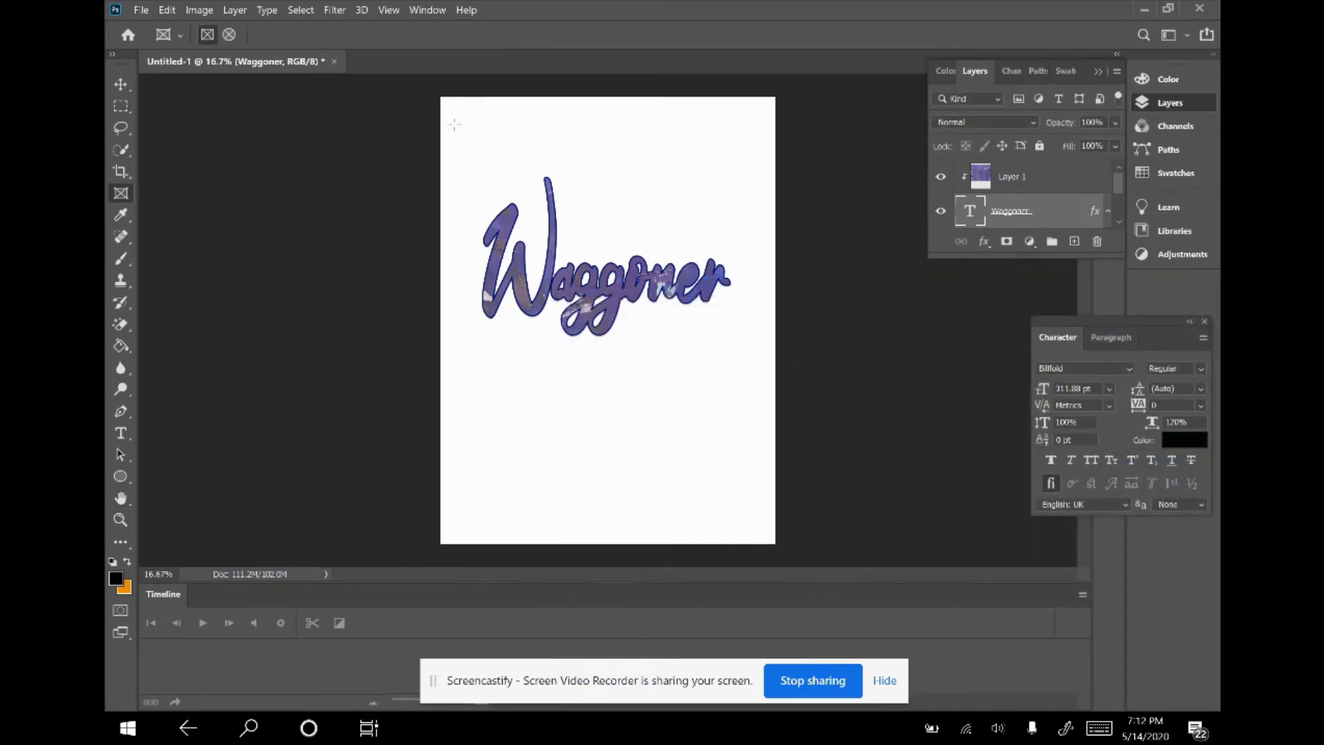
click(390, 11)
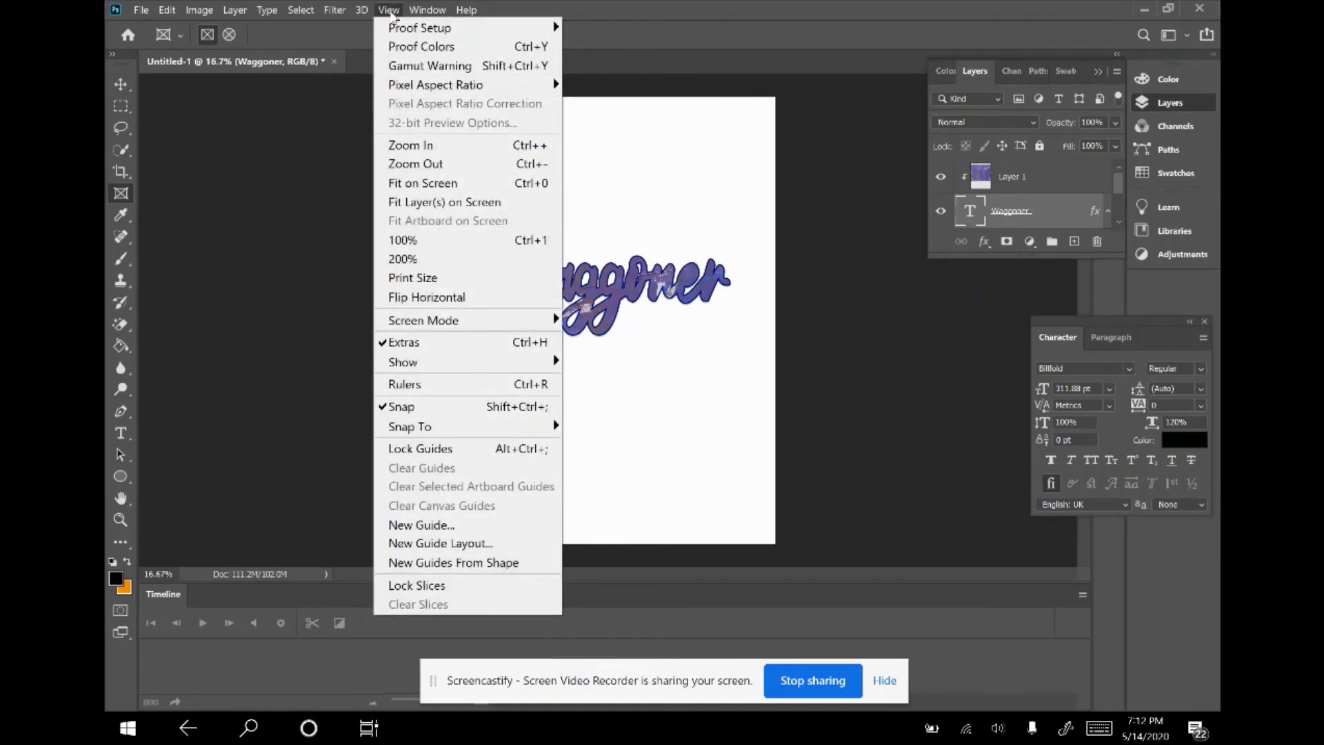
click(427, 258)
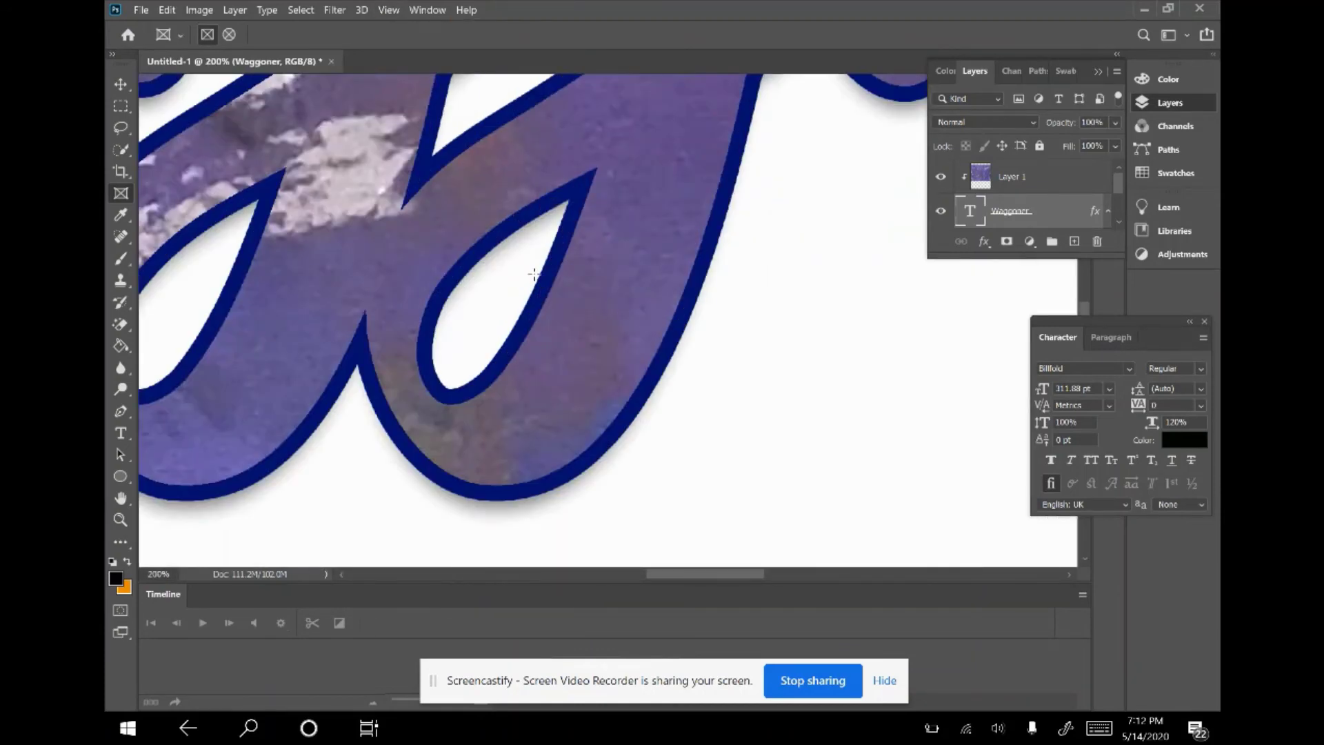
click(390, 11)
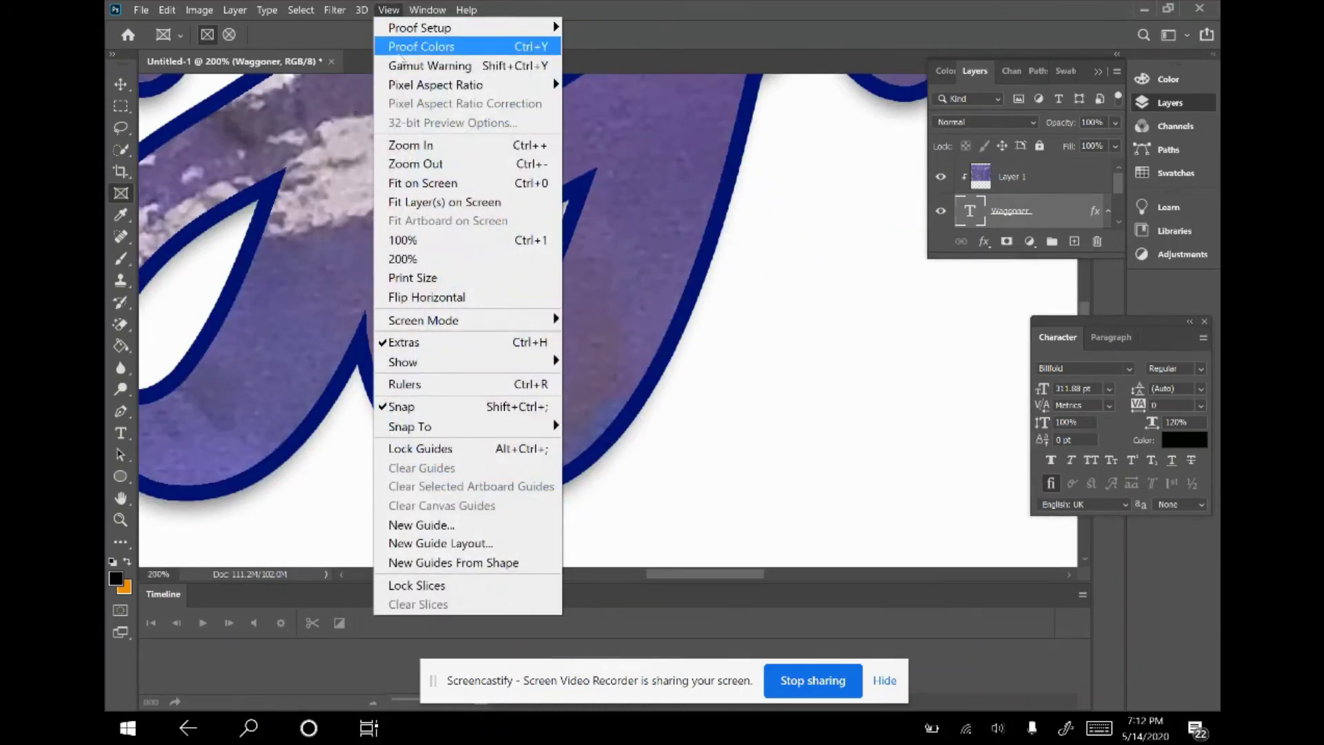
click(419, 147)
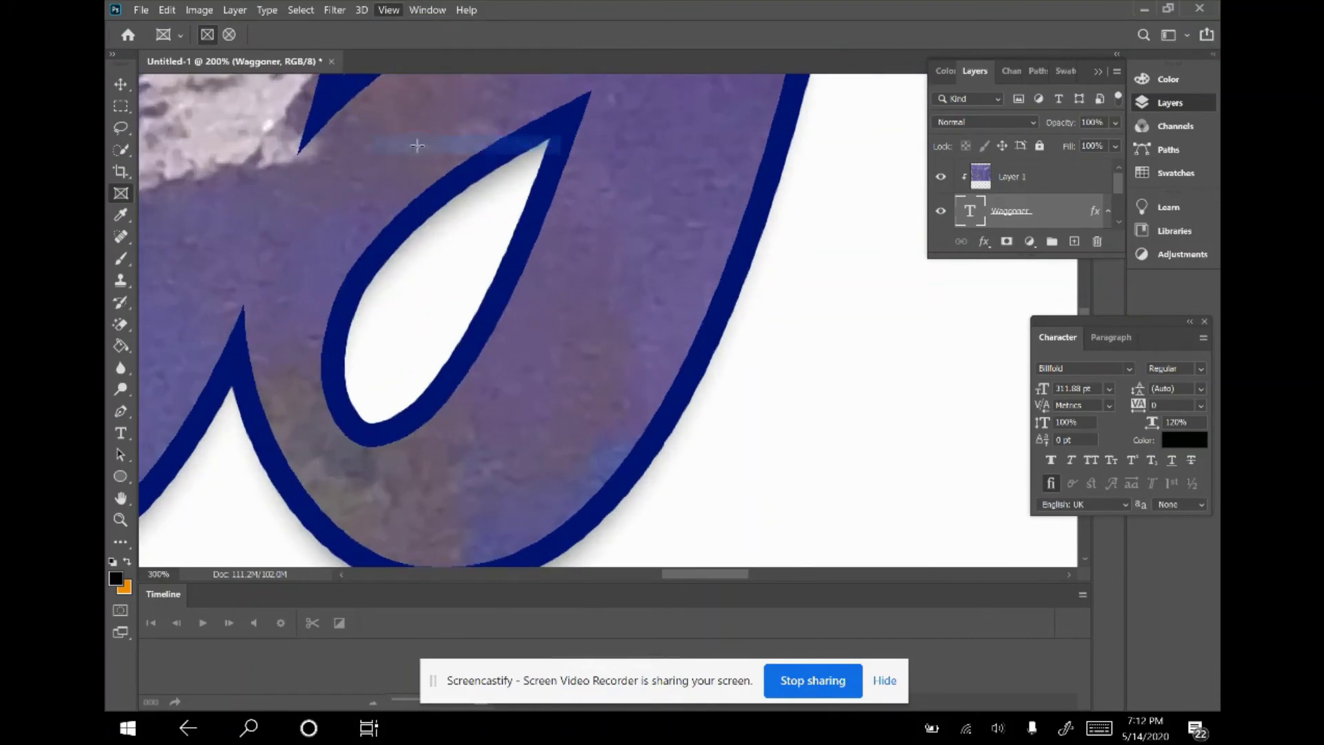
click(388, 16)
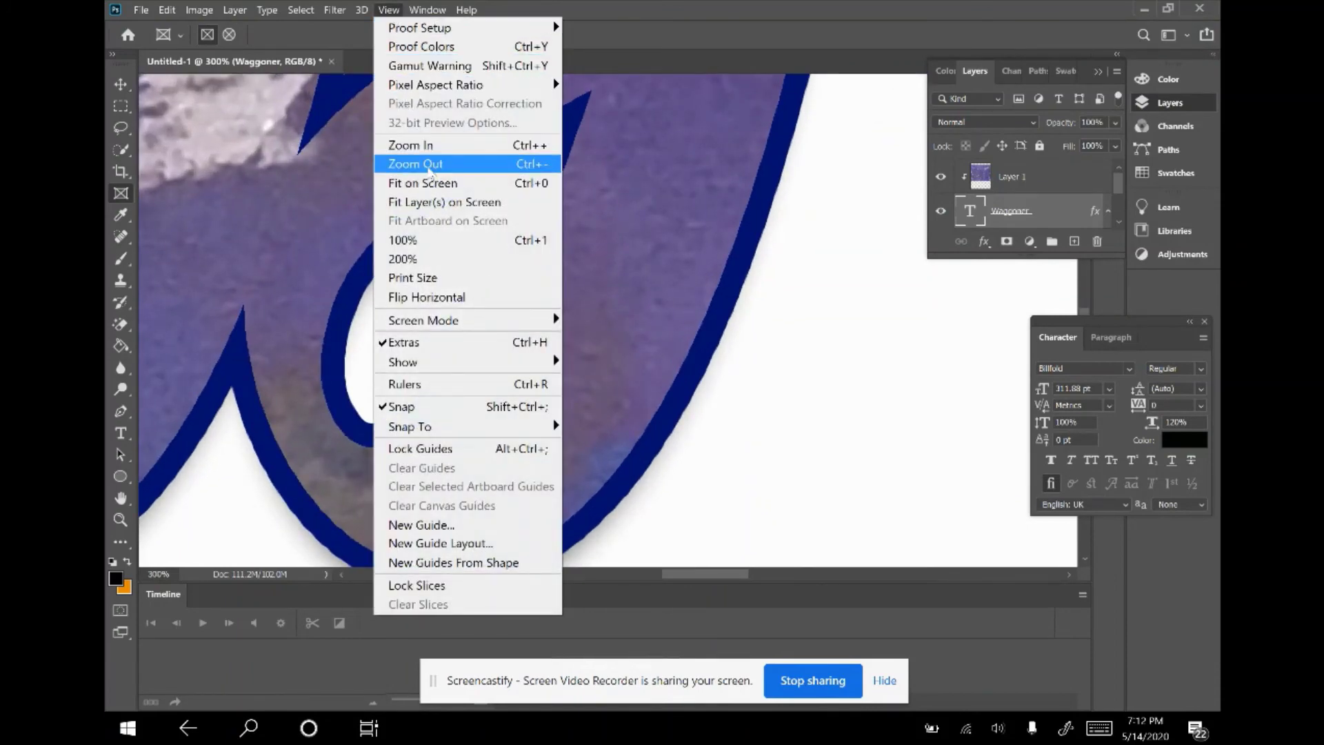
click(427, 164)
click(392, 13)
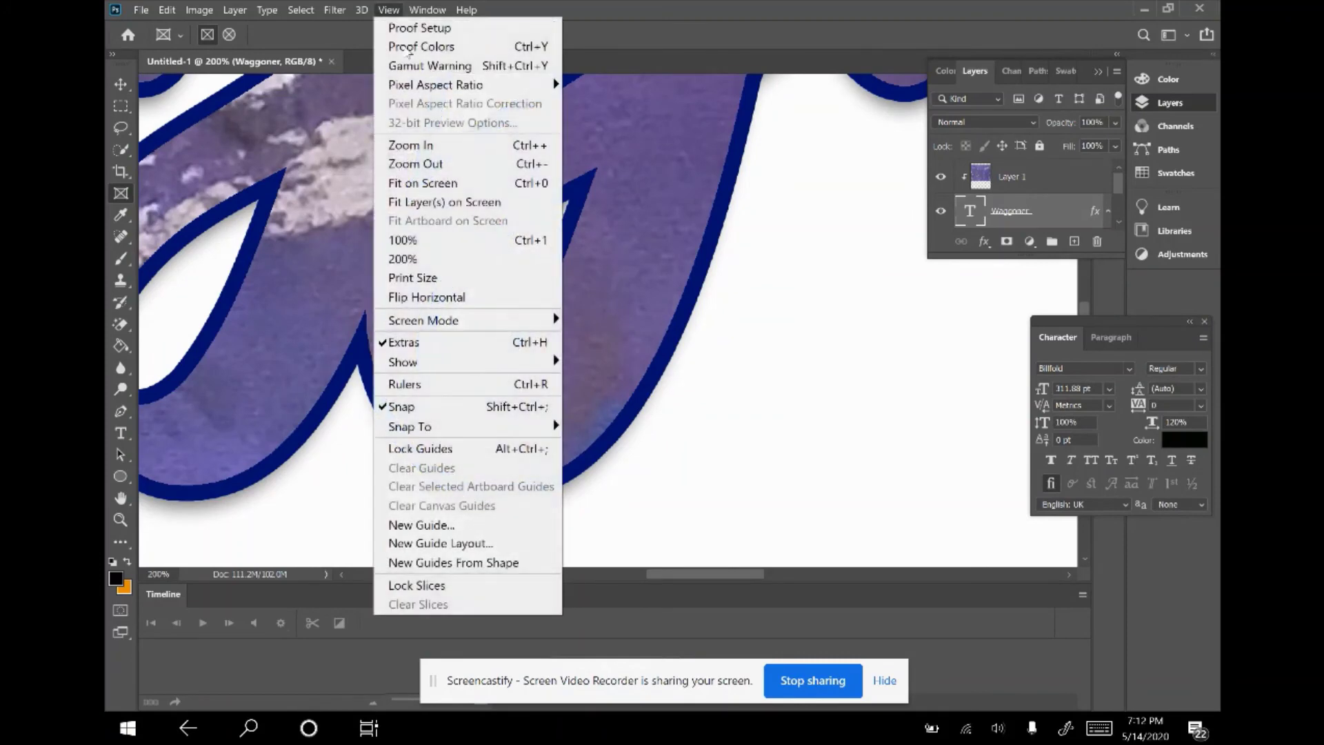
click(419, 164)
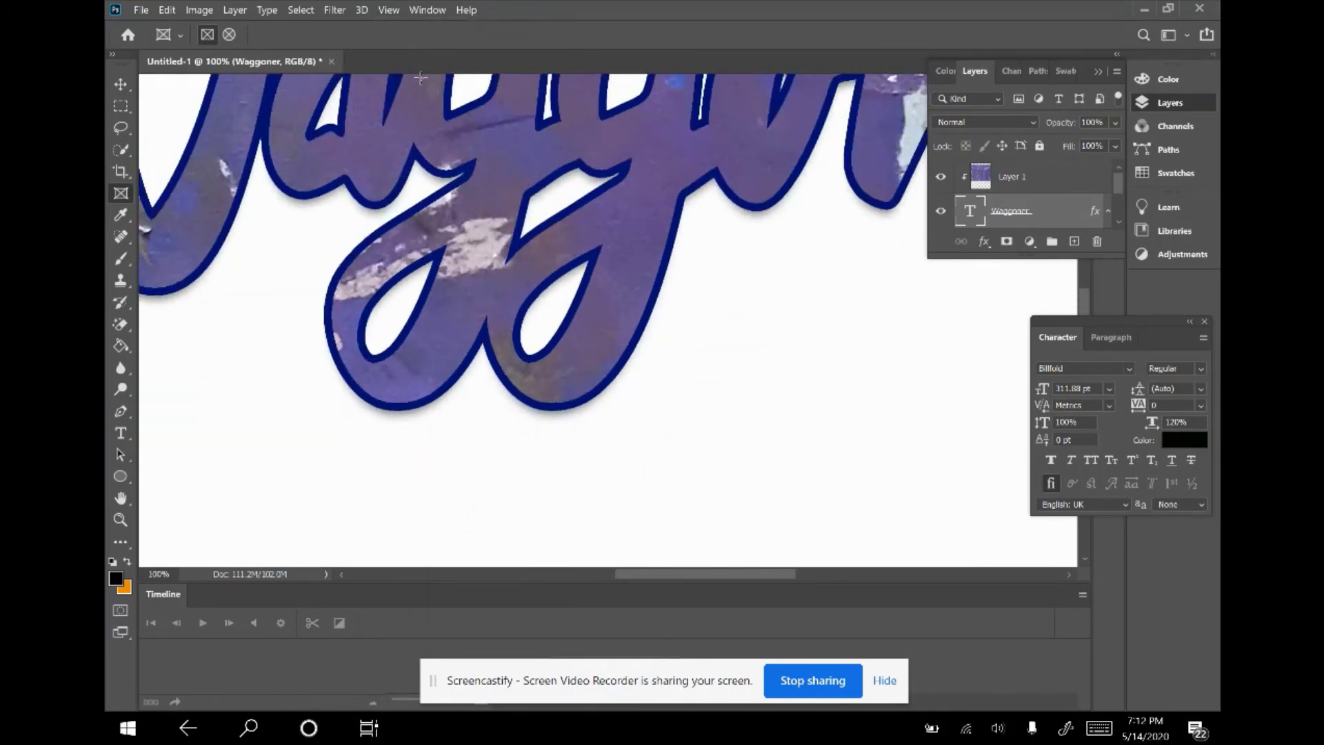
click(398, 15)
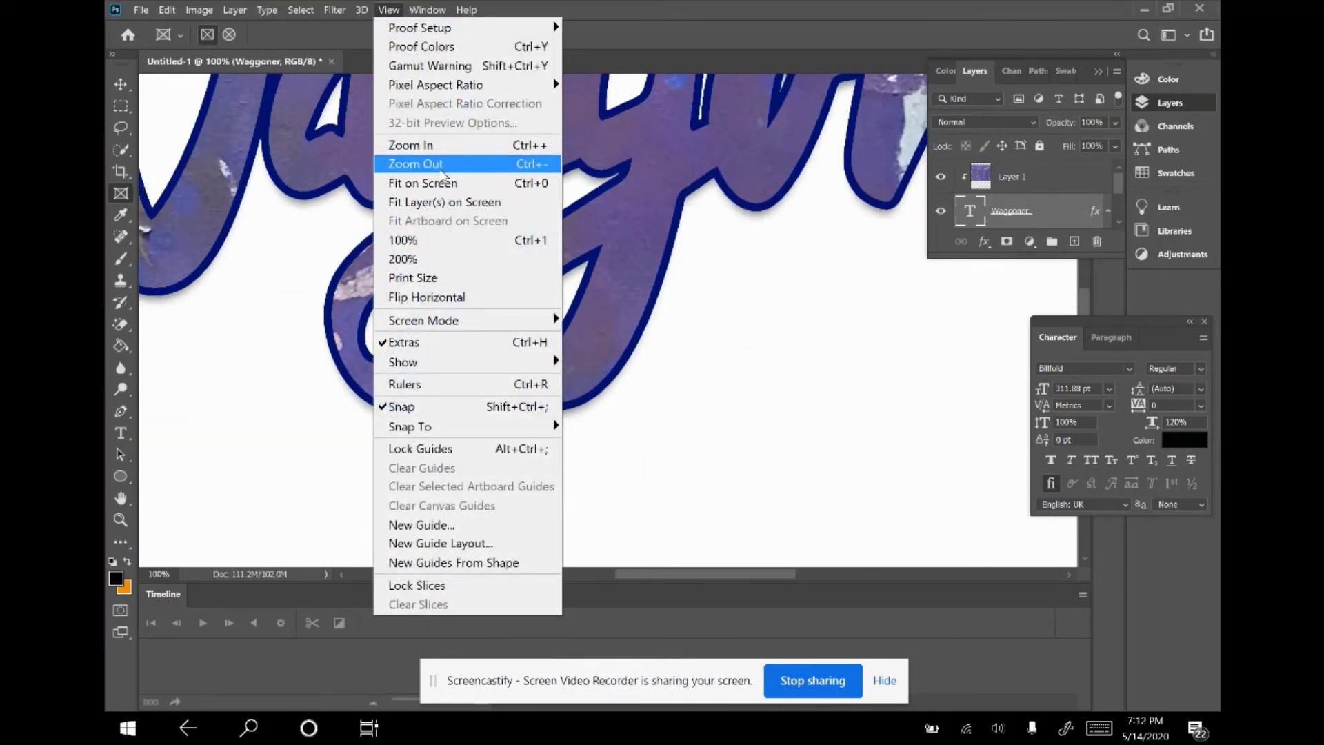
click(421, 164)
click(388, 10)
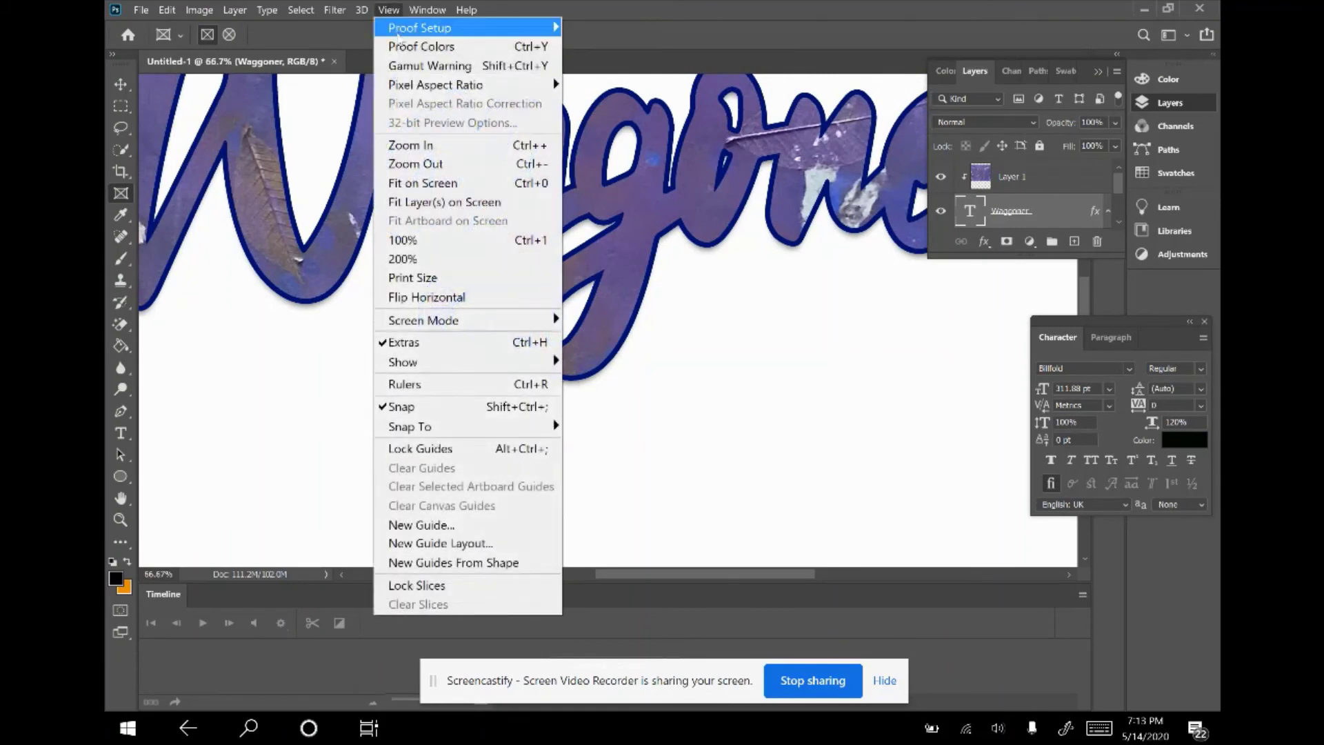
click(443, 168)
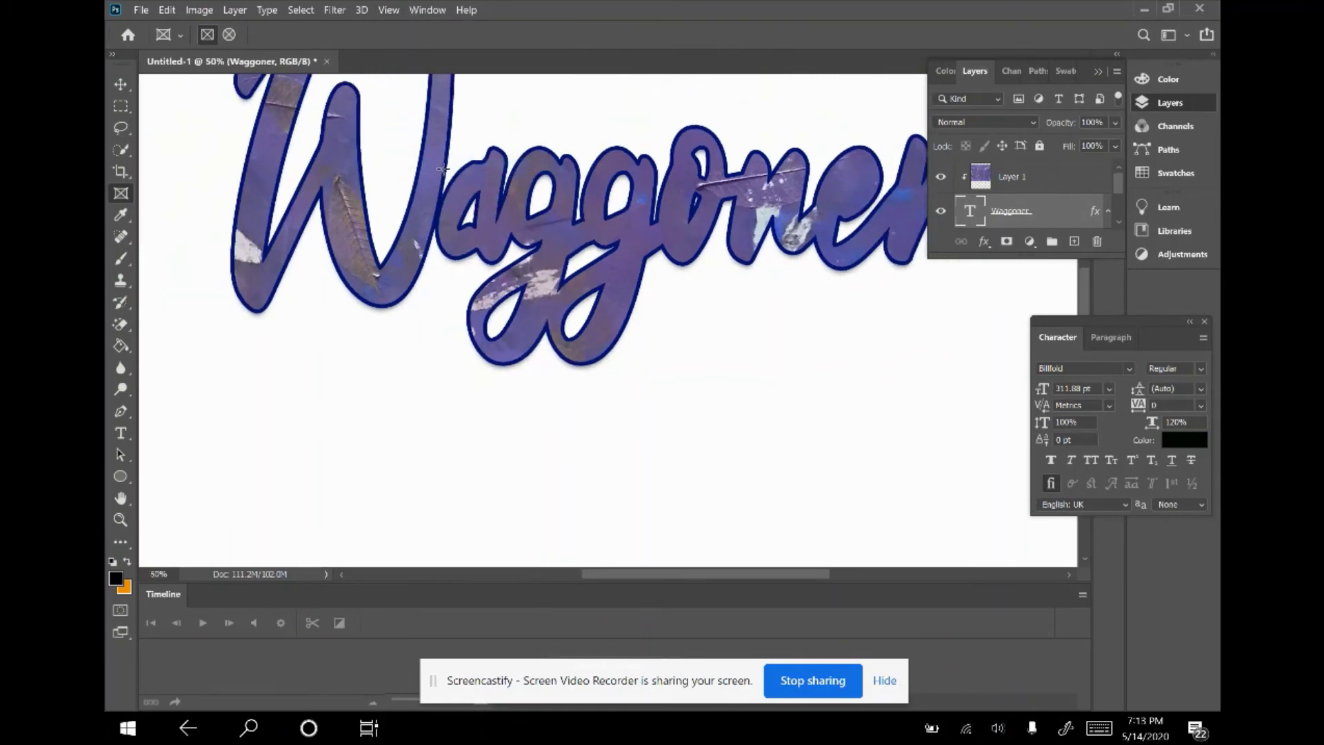
click(394, 14)
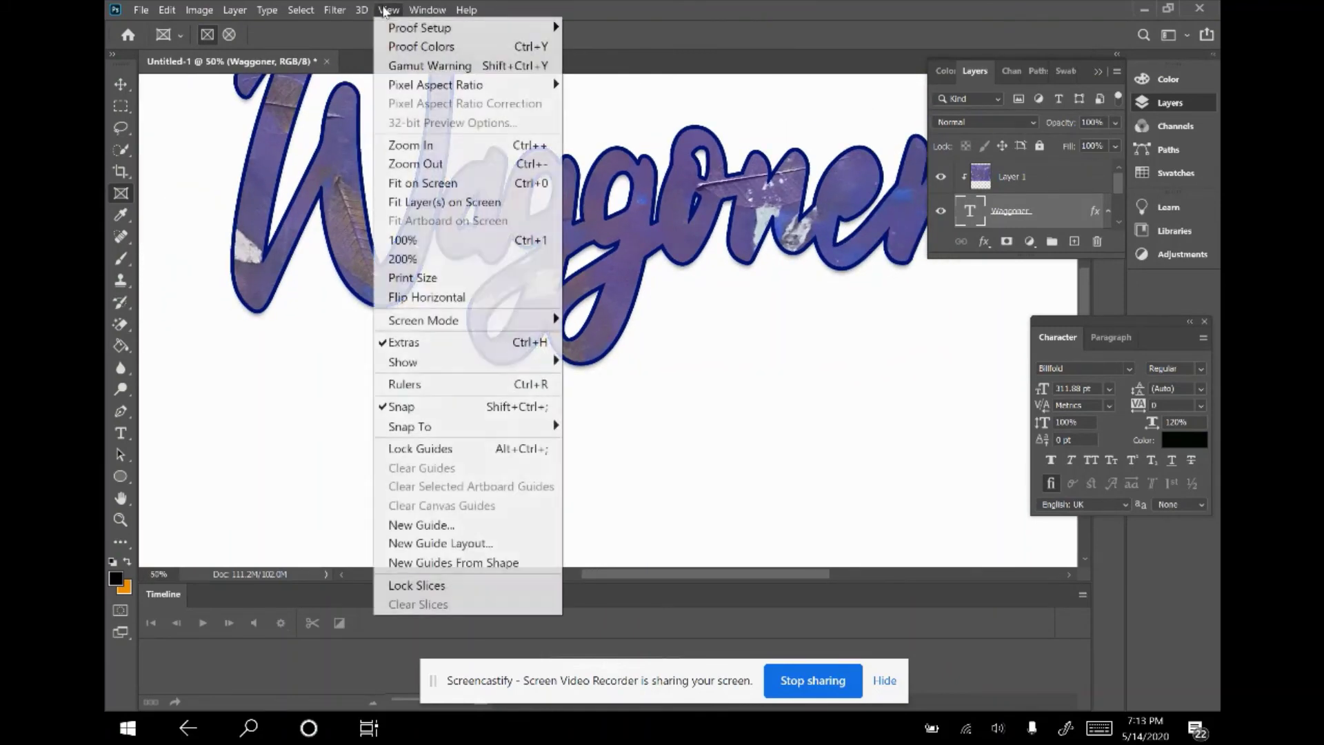
click(445, 168)
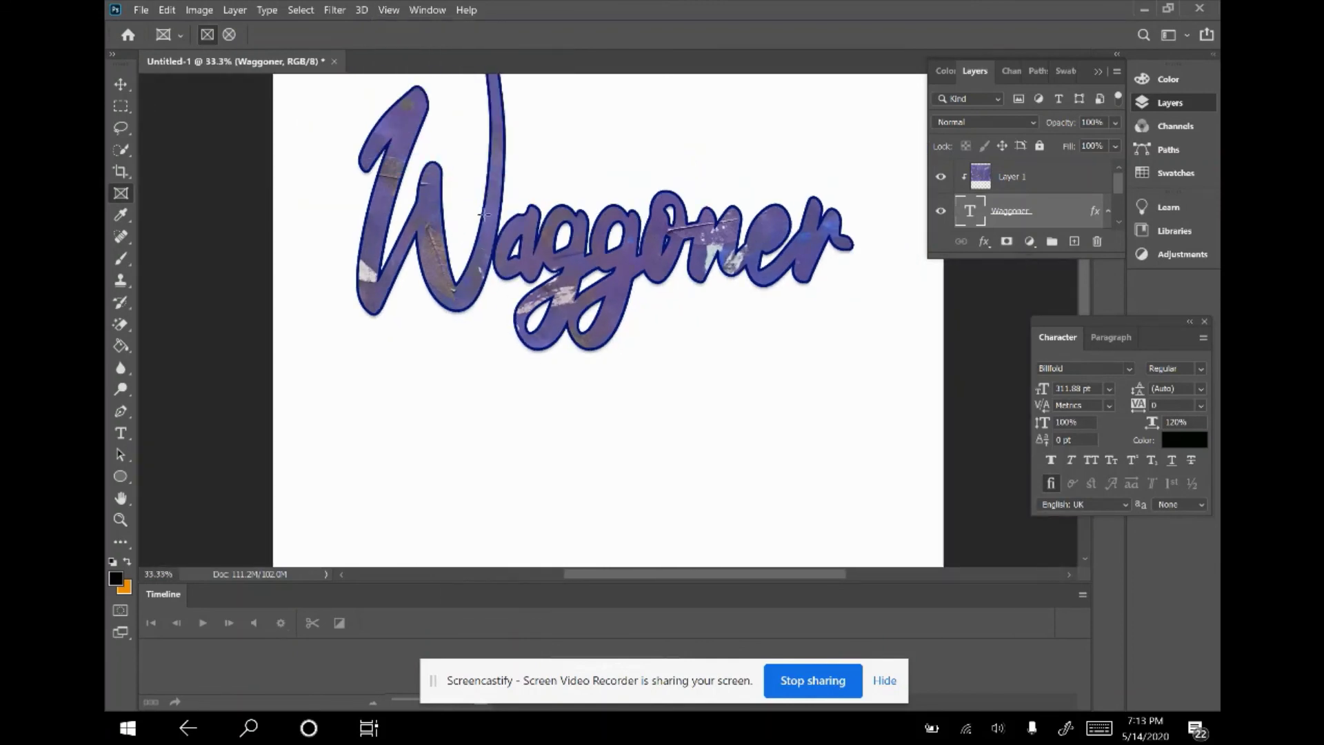